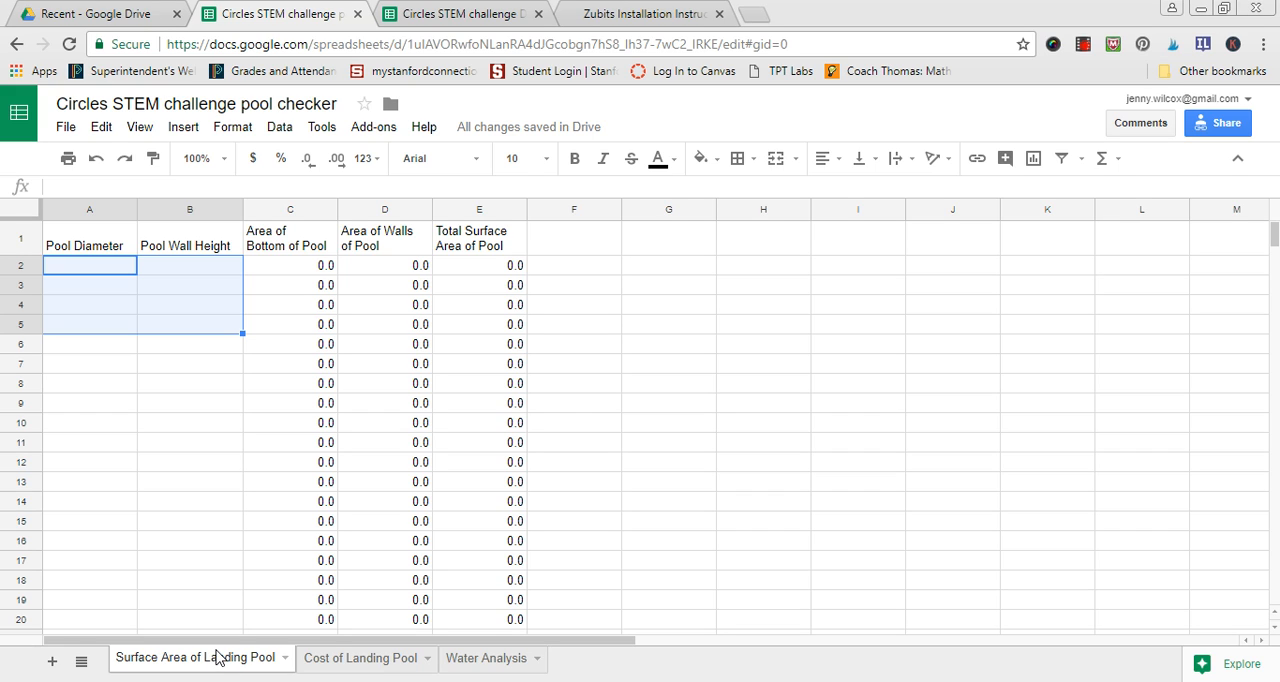
- Enter a pool diameter of 10 and a wall height of 7 in row 2 of the Surface Area of Landing Pool sheet
left_click(110, 356)
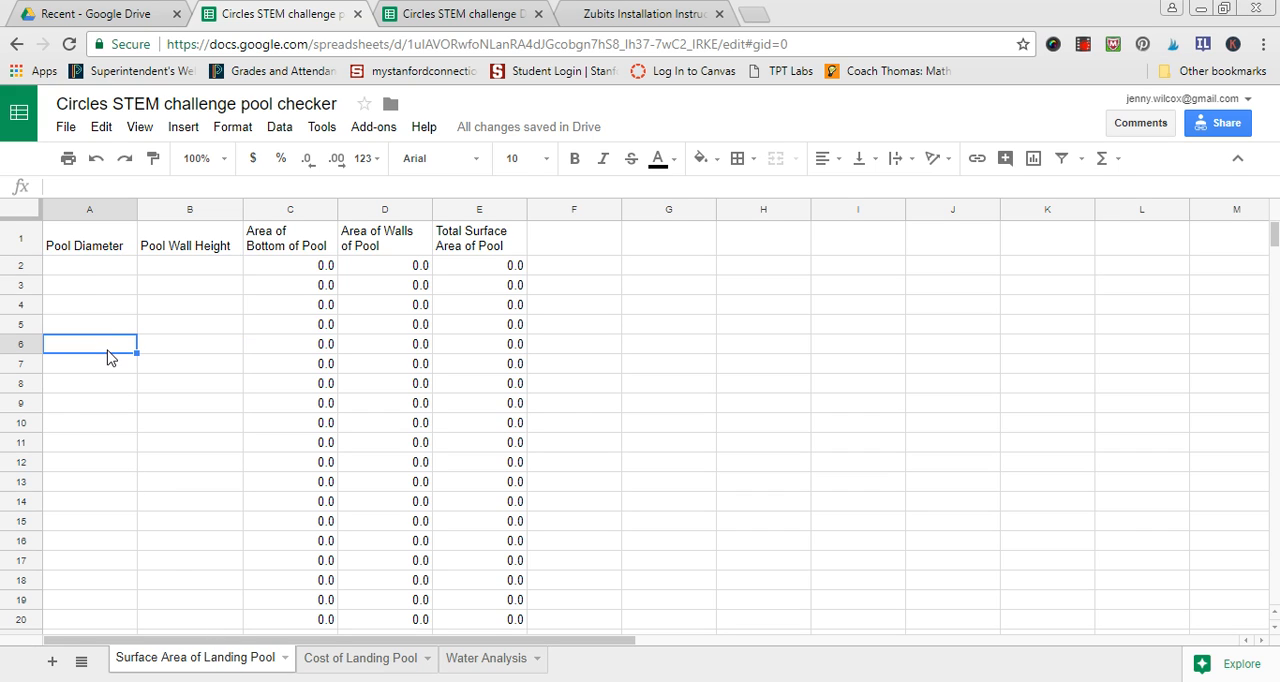
left_click(91, 270)
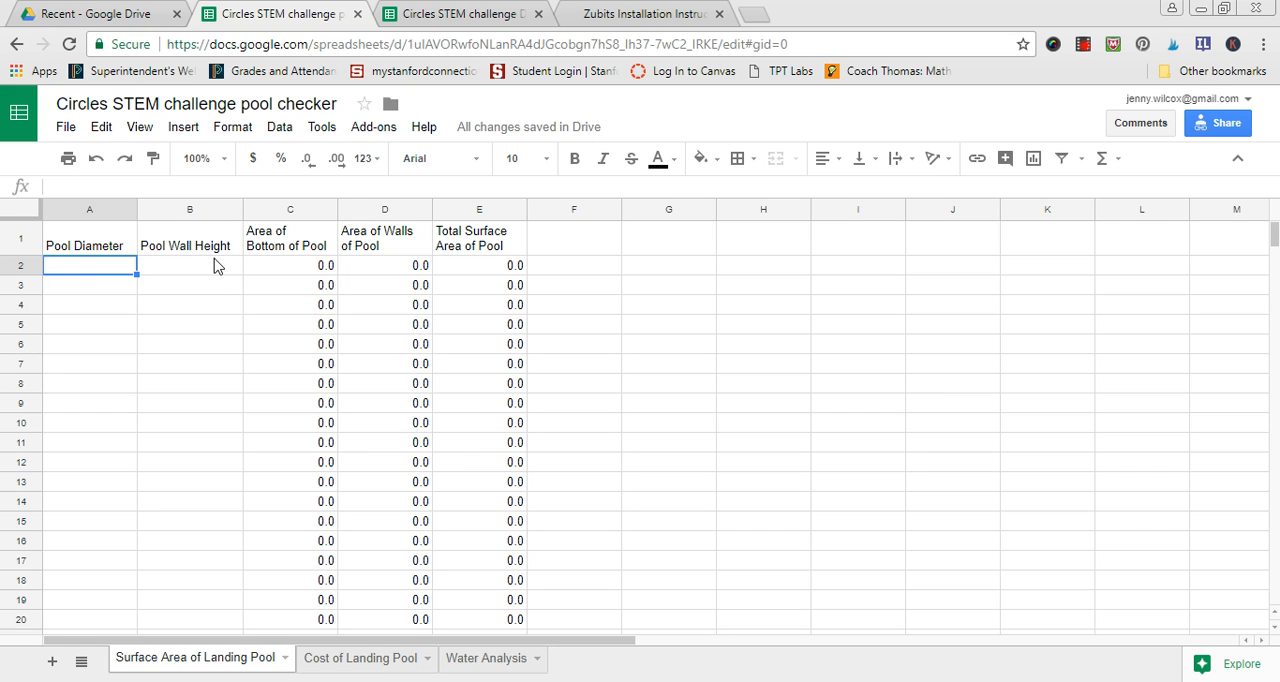
type("10")
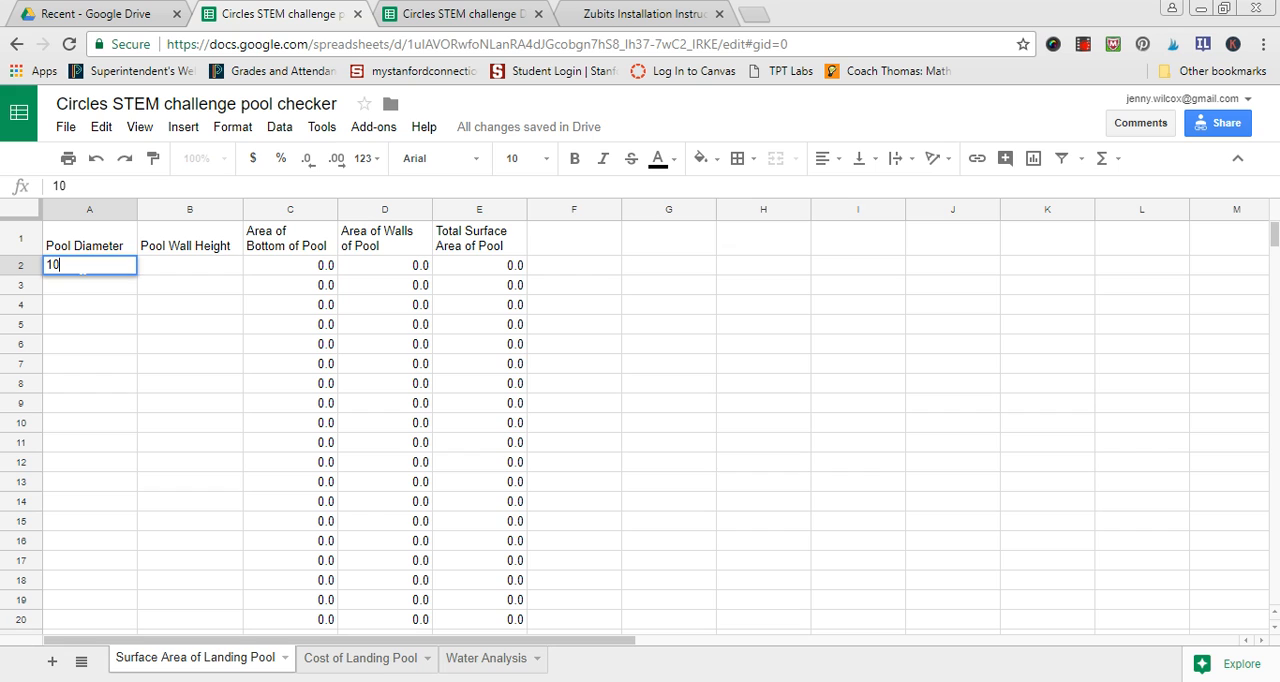
left_click(194, 276)
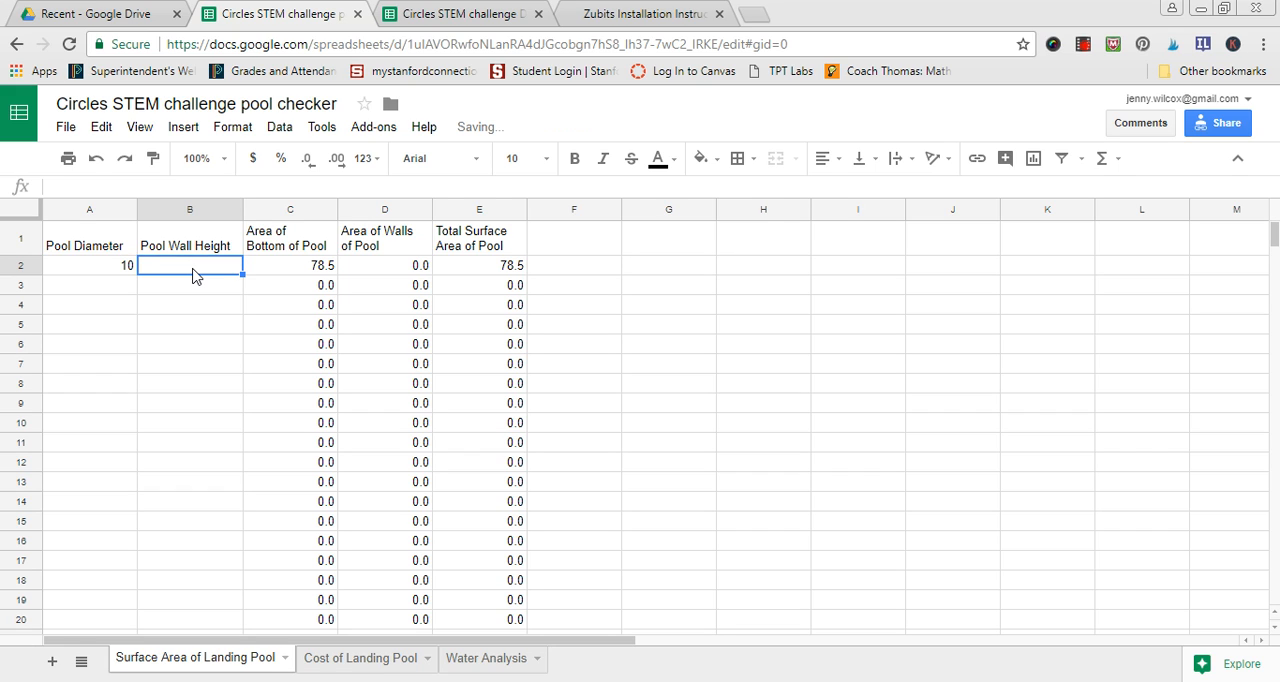
type("7")
left_click(278, 276)
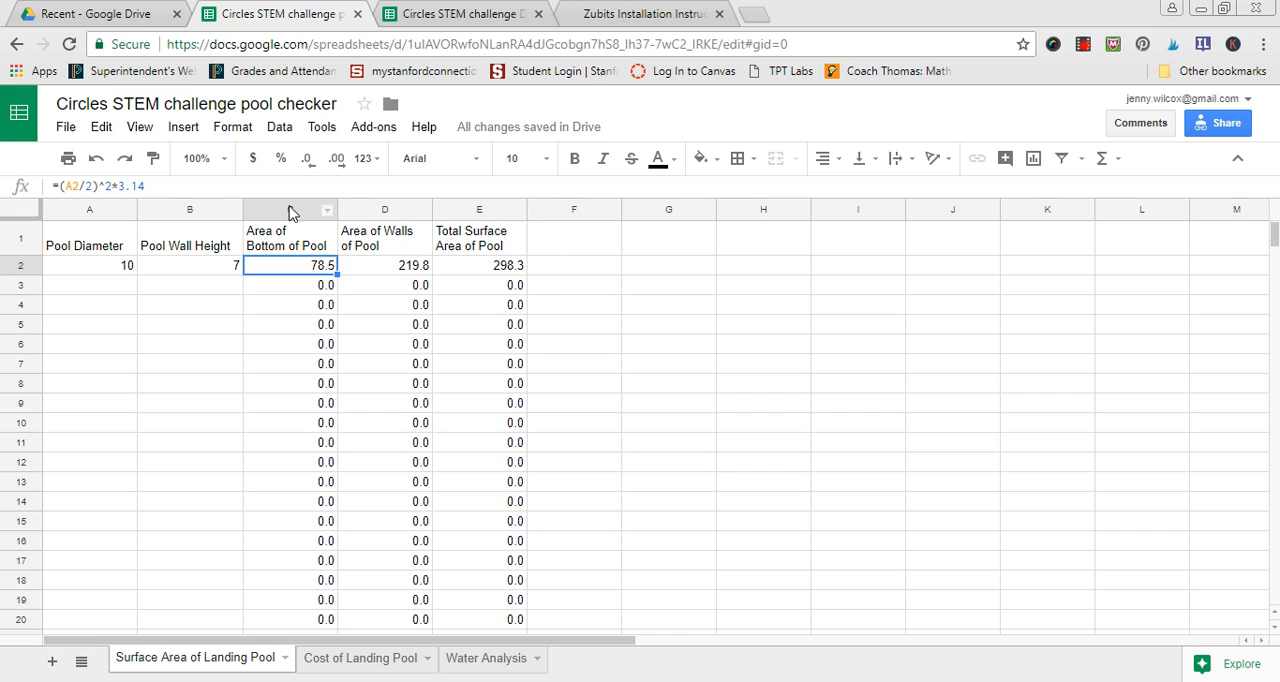
- Add a second pool in row 3 with a diameter of 12 and a wall height of 8
left_click(94, 294)
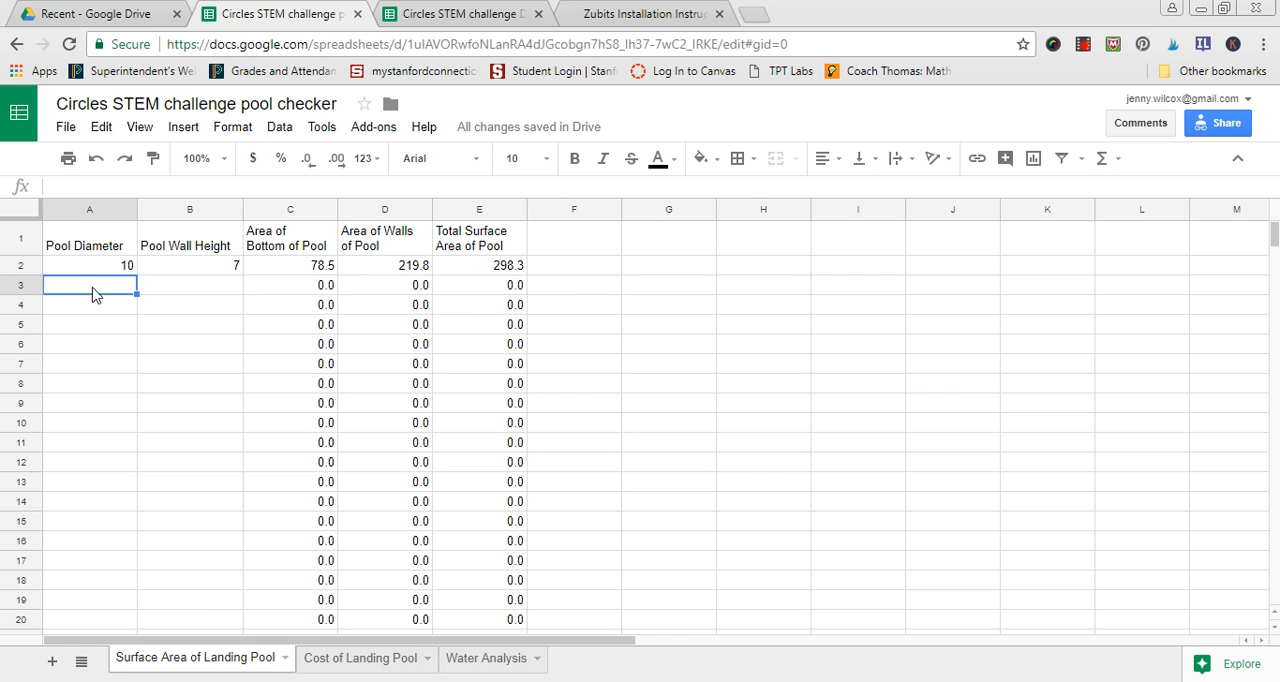
type("12")
key("Tab")
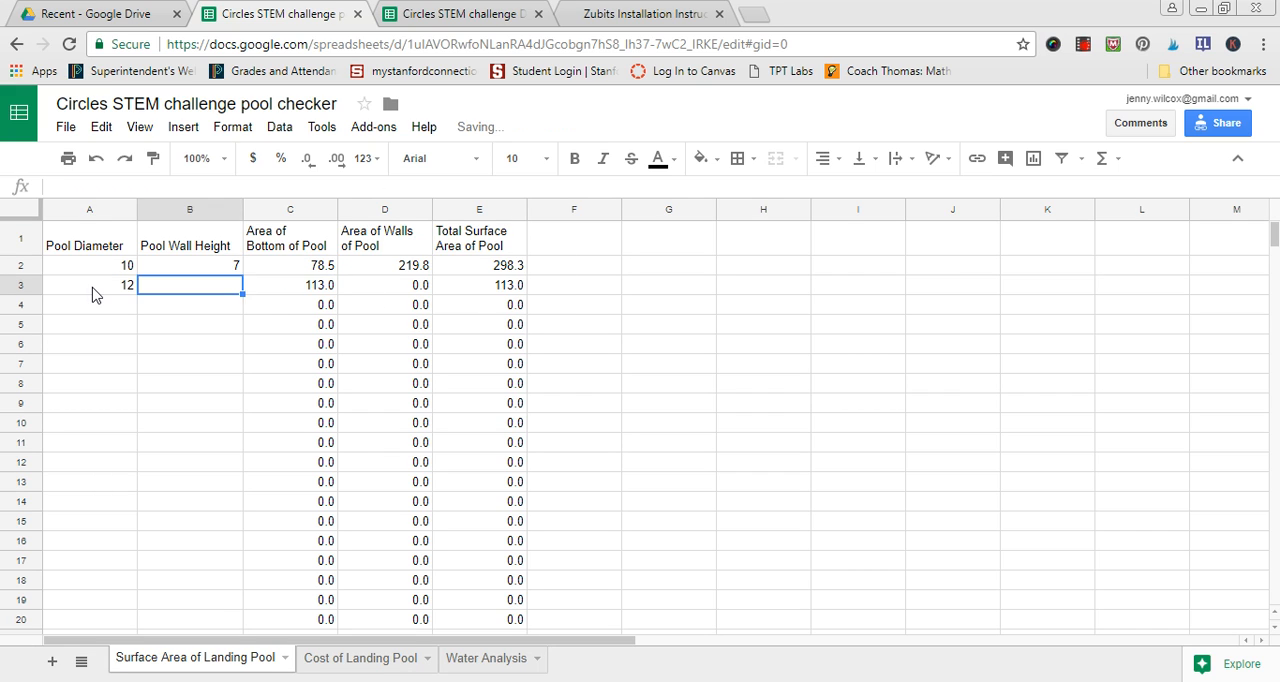
type("98")
key("BackSpace")
key("BackSpace")
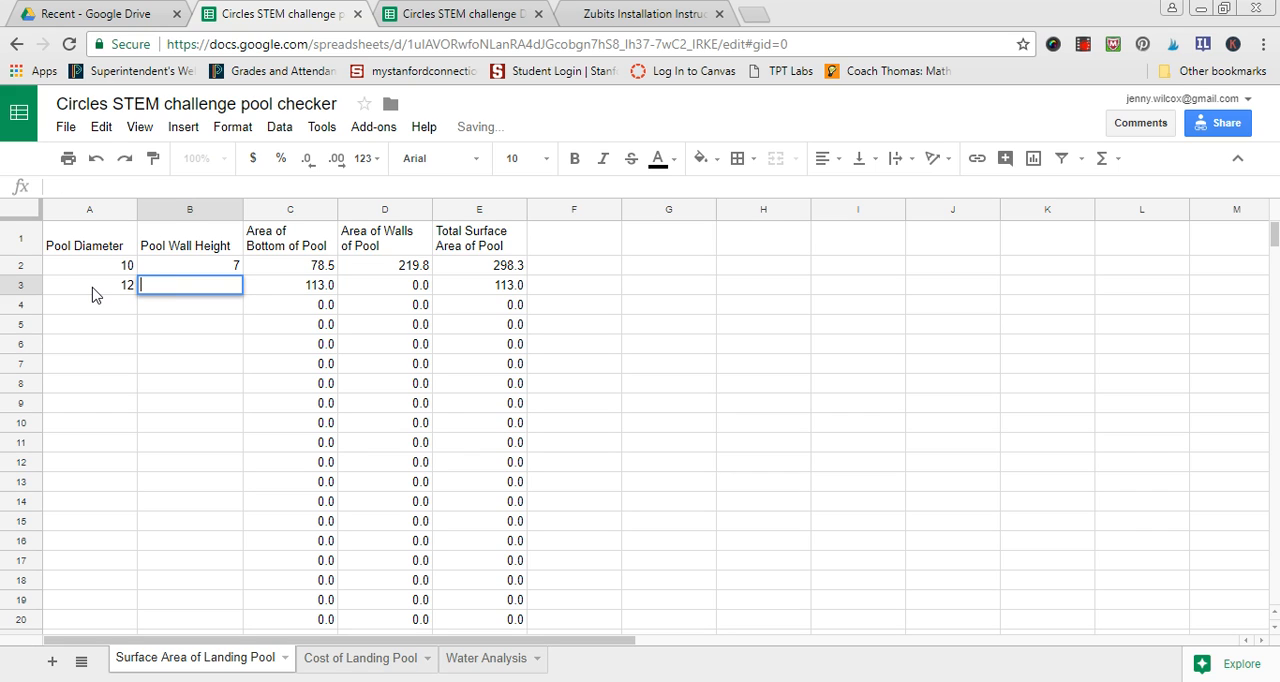
type("8")
key("Return")
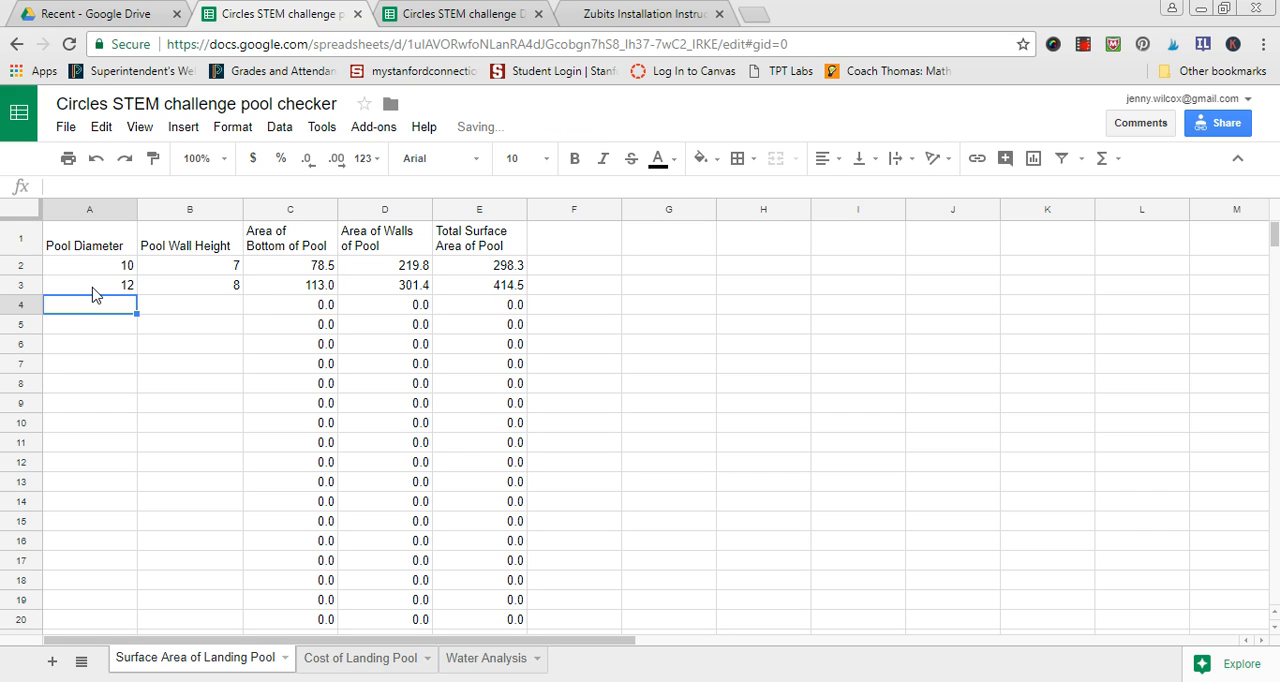
- Add a third pool in row 4 with a diameter of 6 and a wall height of 8
type("6")
key("Tab")
type("8")
key("Tab")
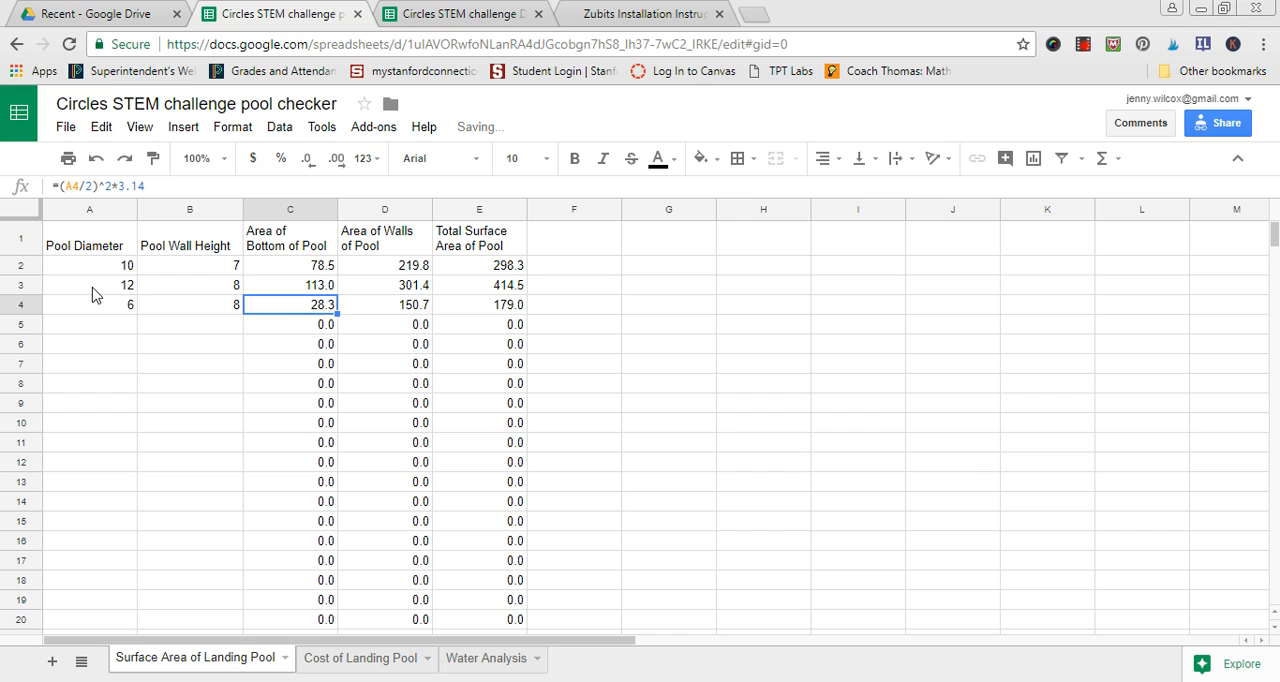
- Clear the sample pool diameters and wall heights from A2:B4 of the Surface Area of Landing Pool sheet
left_click_drag(75, 262, 185, 314)
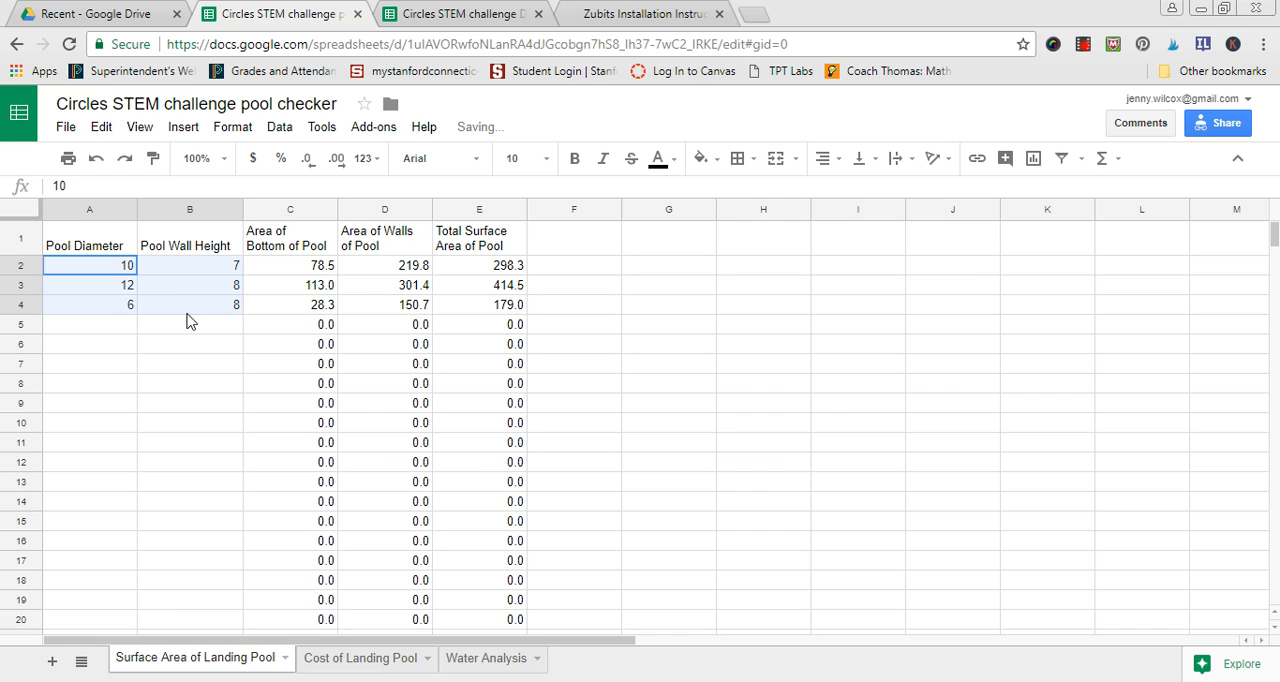
key("Delete")
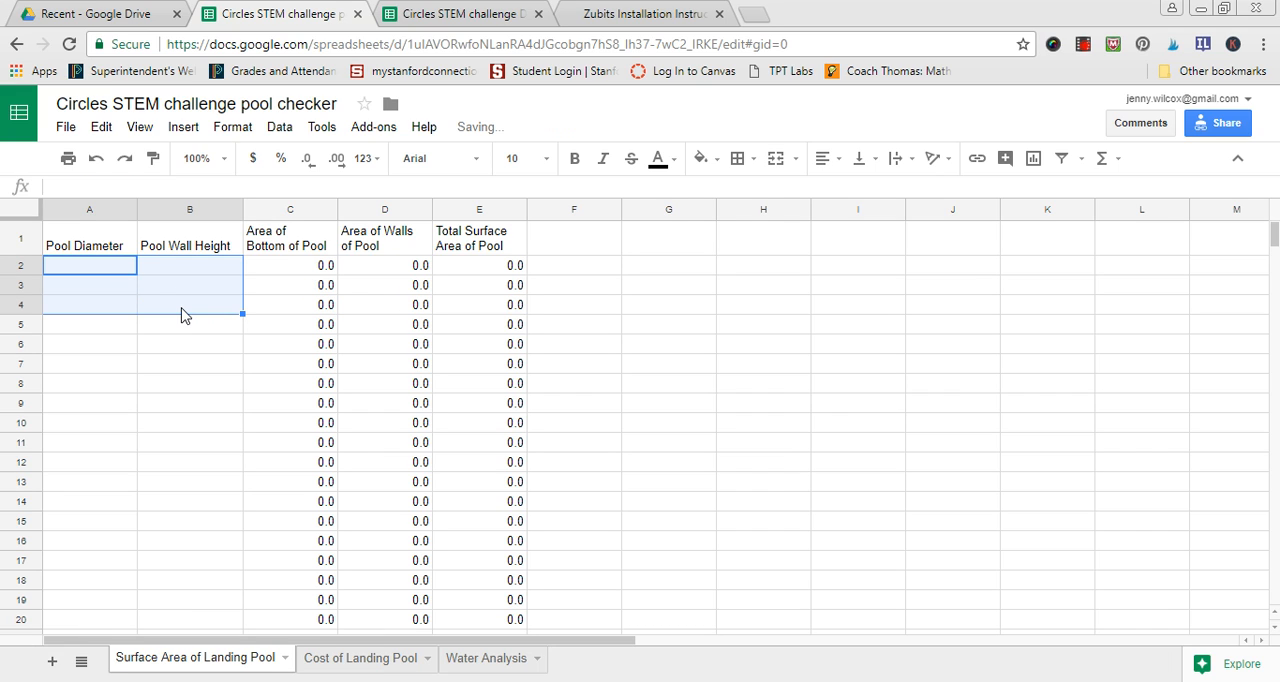
- On the Cost of Landing Pool sheet, enter a pool diameter of 8 and a wall height of 15 in row 2
left_click(357, 658)
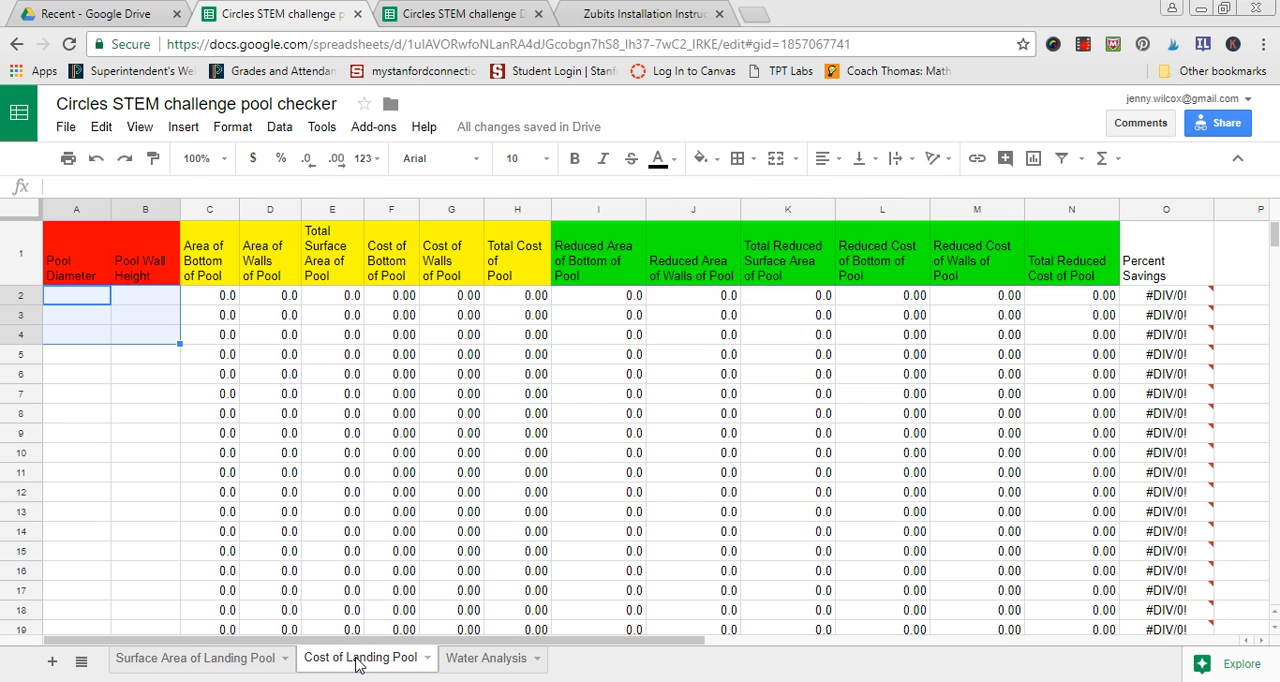
left_click(98, 398)
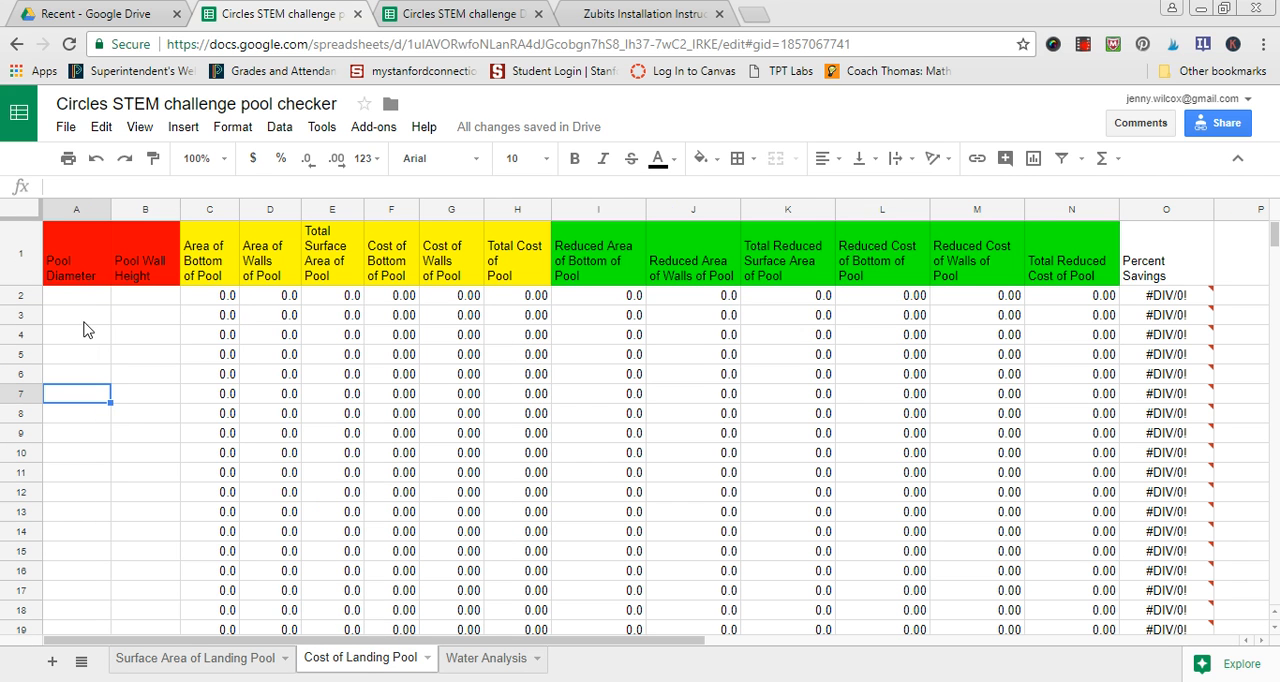
left_click(83, 305)
type("8")
key("Tab")
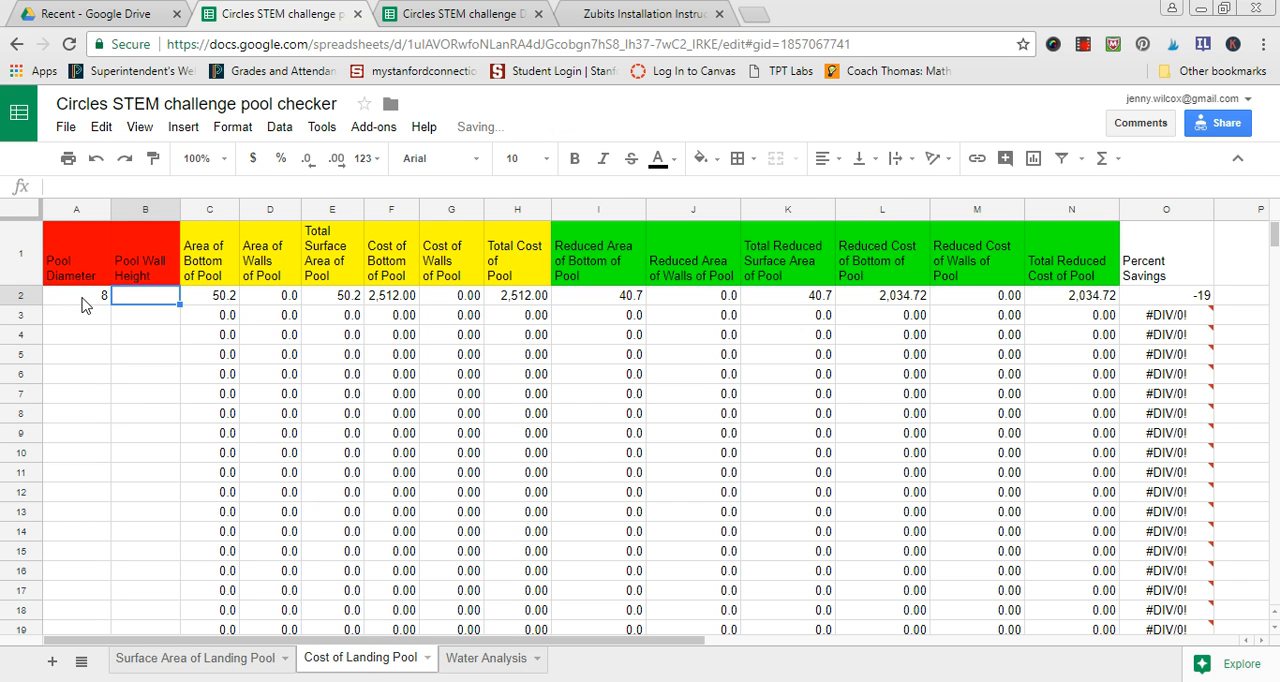
type("15")
key("Tab")
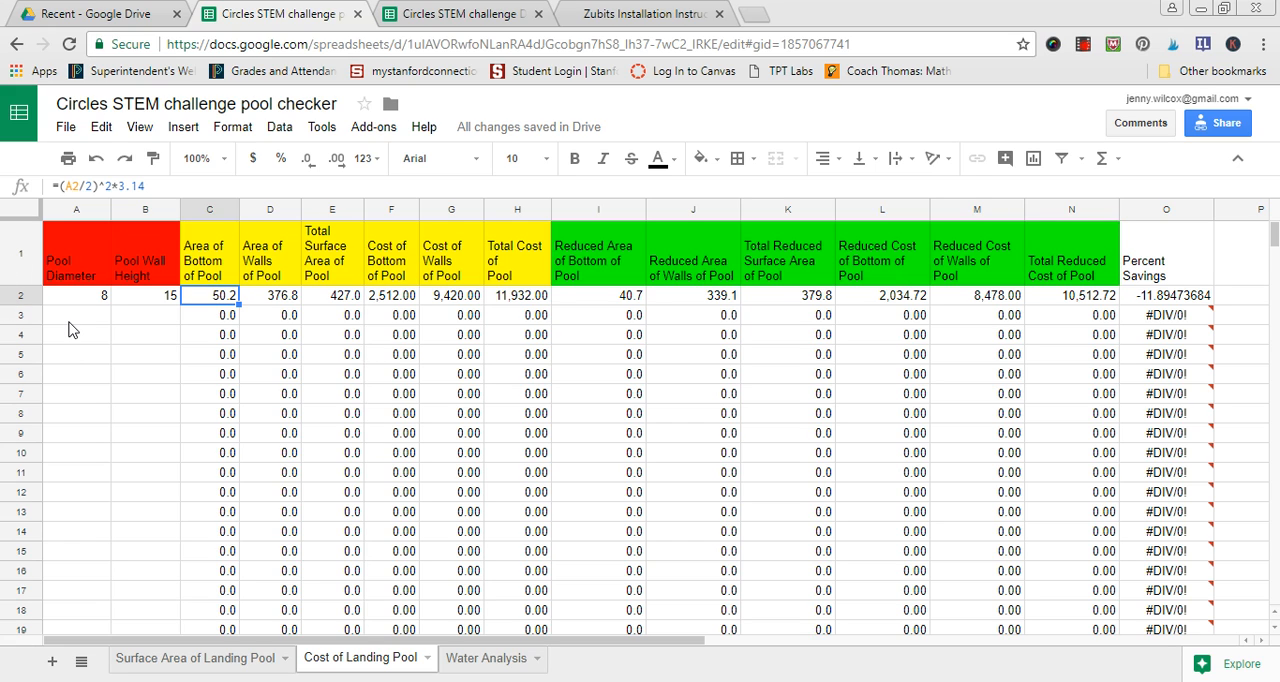
- Enter a pool diameter of 6 and a wall height of 7 in row 3 of the cost sheet
left_click(68, 326)
type("6")
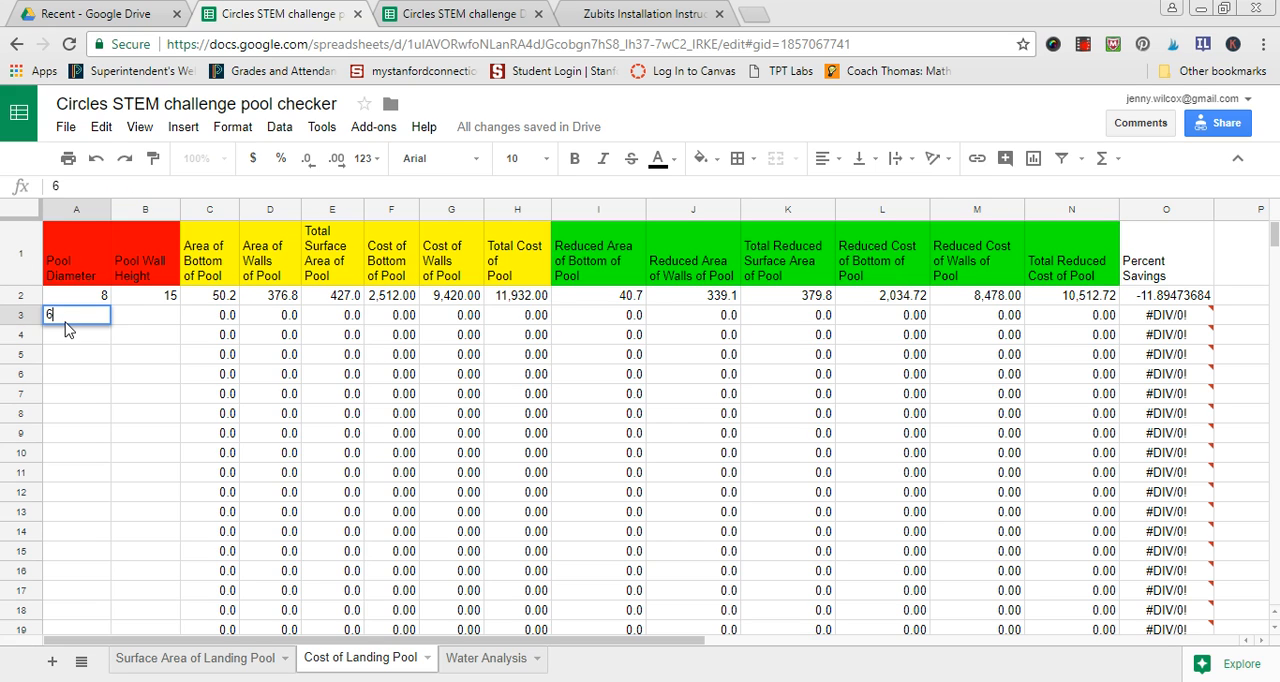
key("Tab")
type("7")
key("Tab")
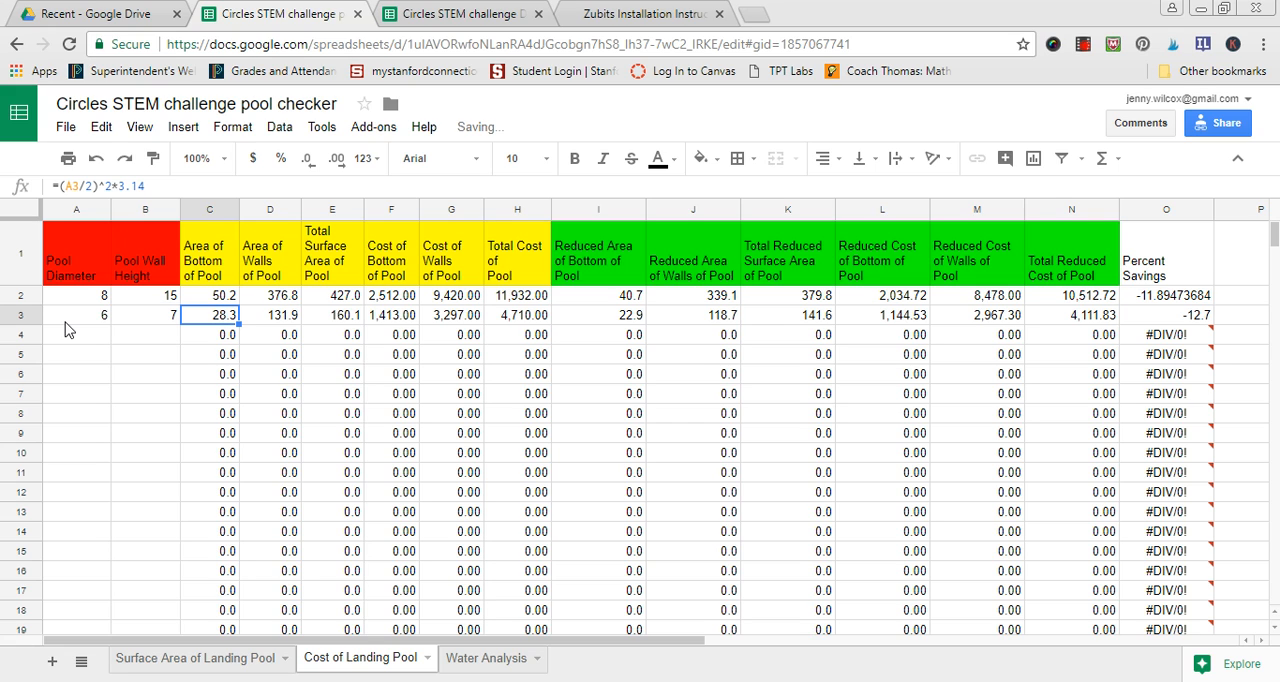
- Clear the sample pool diameters and wall heights from A2:B3 of the Cost of Landing Pool sheet
left_click_drag(78, 298, 120, 320)
key("Delete")
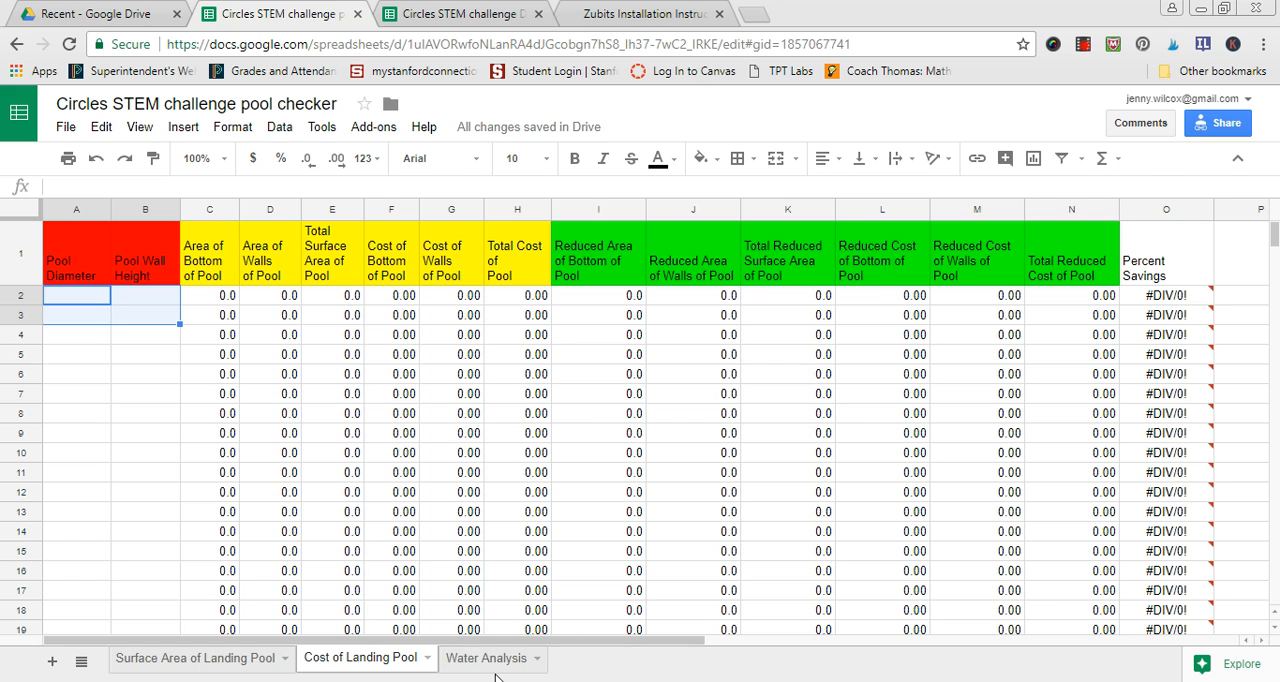
- On the Water Analysis sheet, enter a pool diameter of 5 and a wall height of 15 in row 2
left_click(493, 660)
left_click(73, 274)
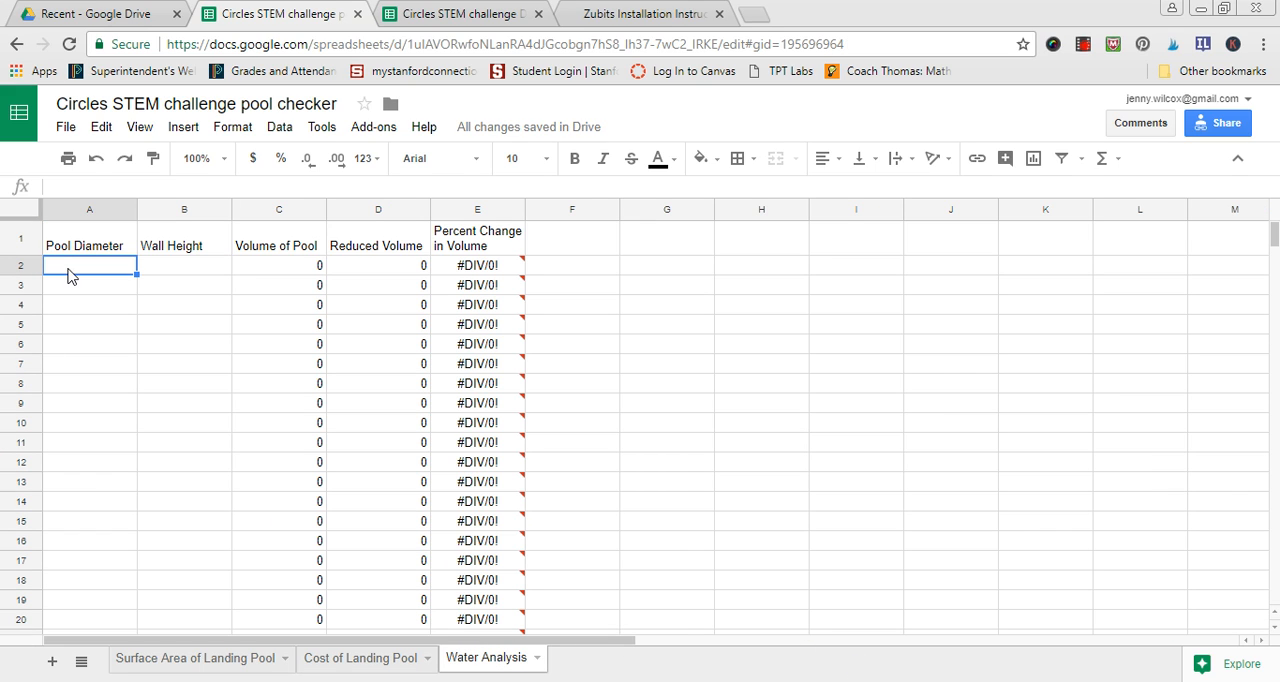
type("5")
key("Tab")
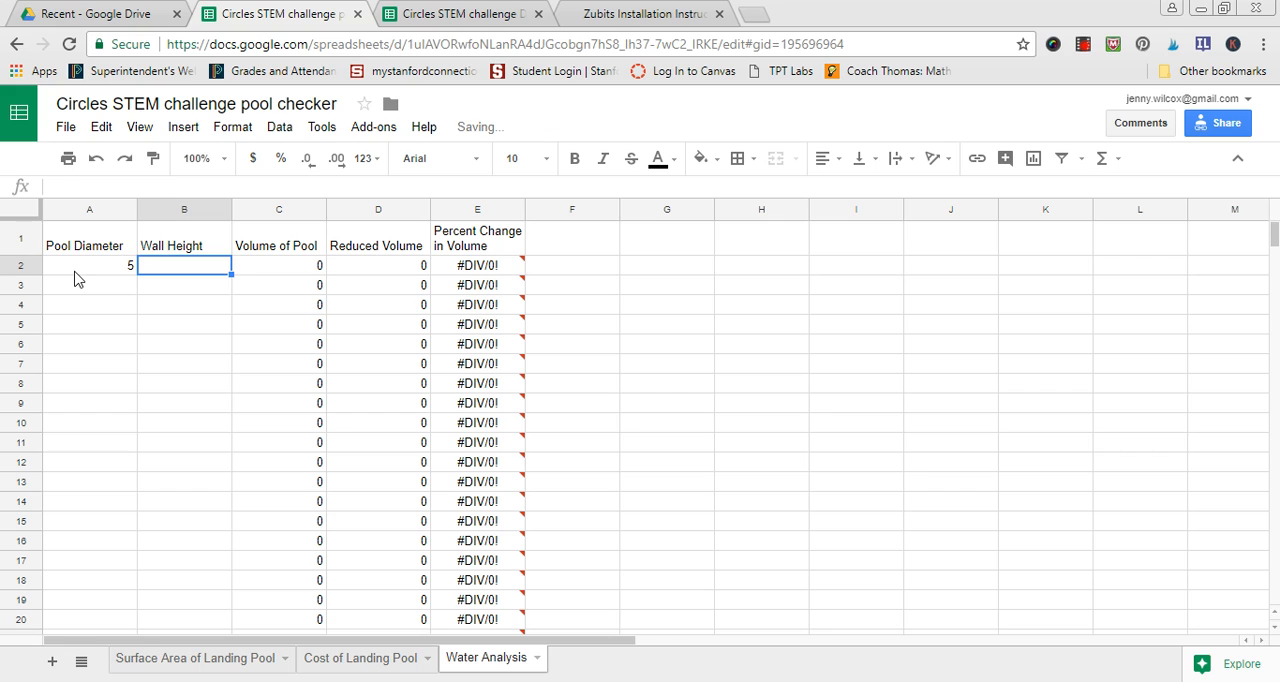
type("15")
left_click(190, 288)
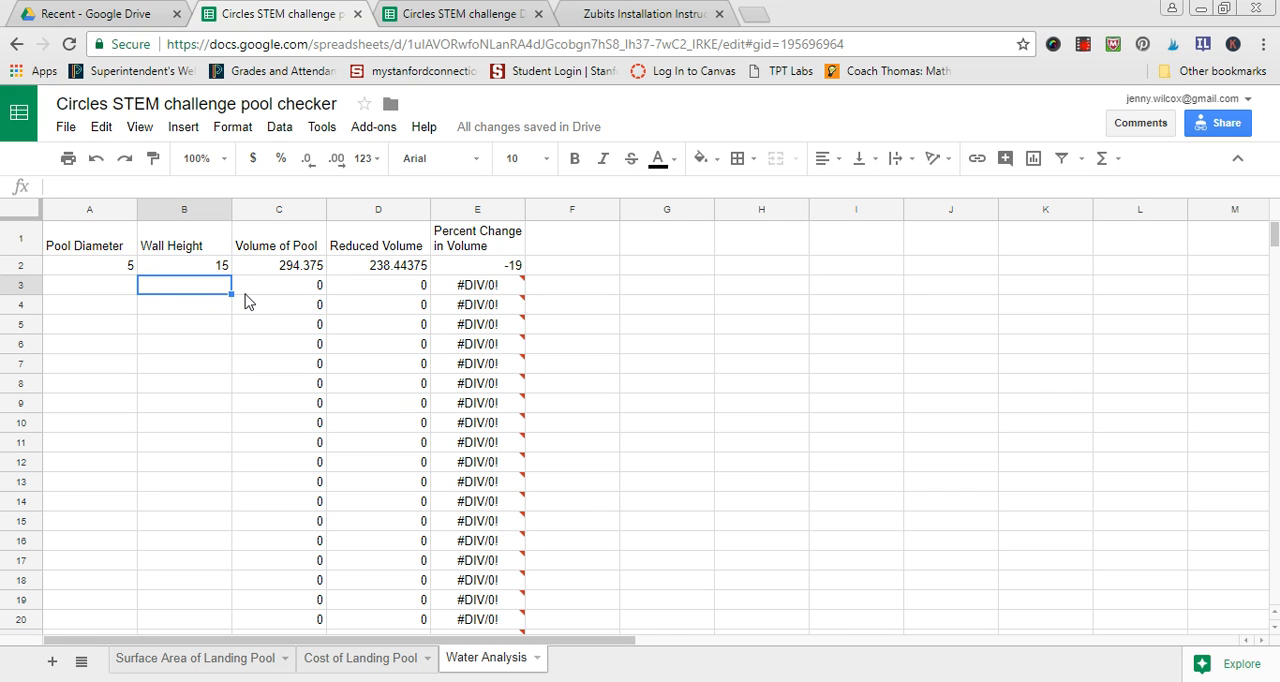
- In the Circles STEM challenge Data Analysis spreadsheet's Example Graph sheet, enter a pool diameter of 6 and a wall height of 2 in row 9
left_click(441, 12)
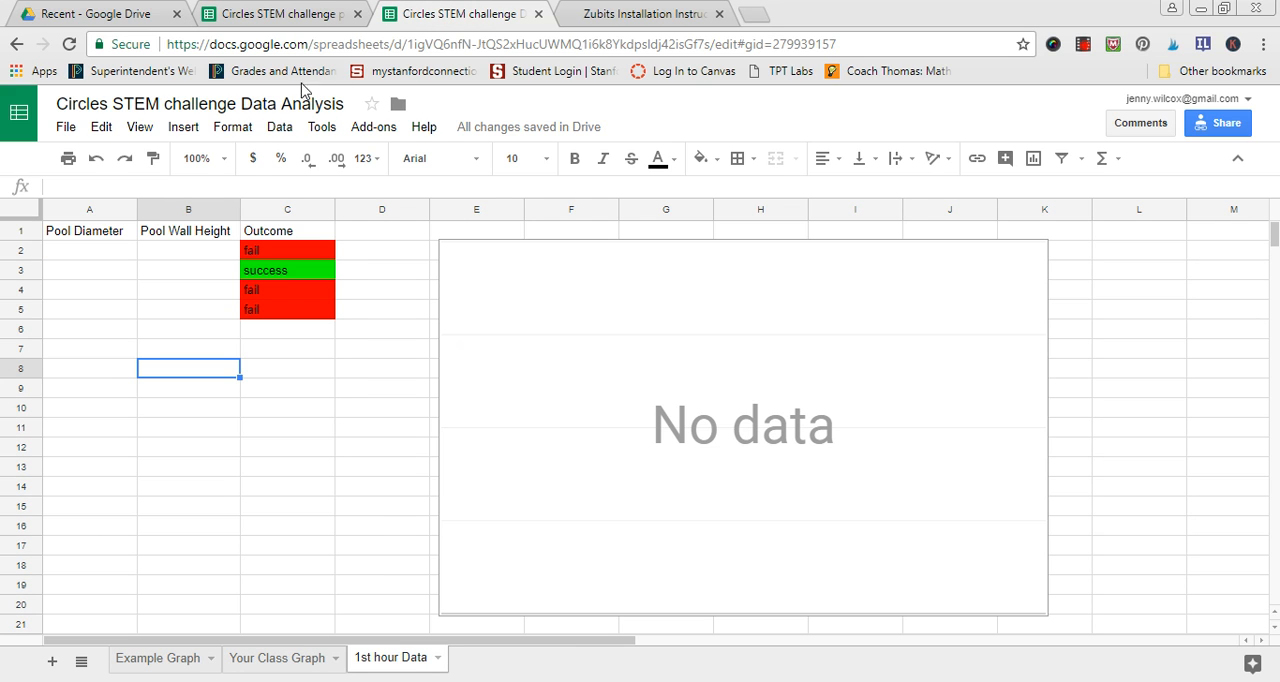
left_click(157, 657)
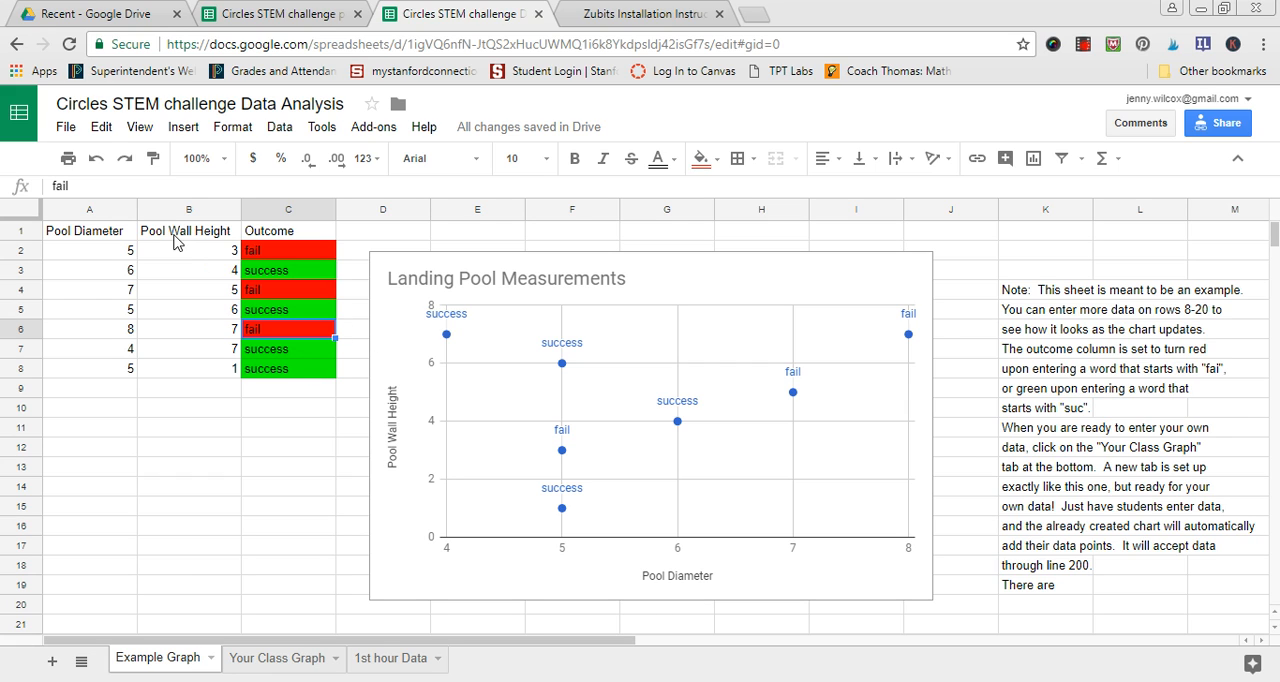
left_click(88, 397)
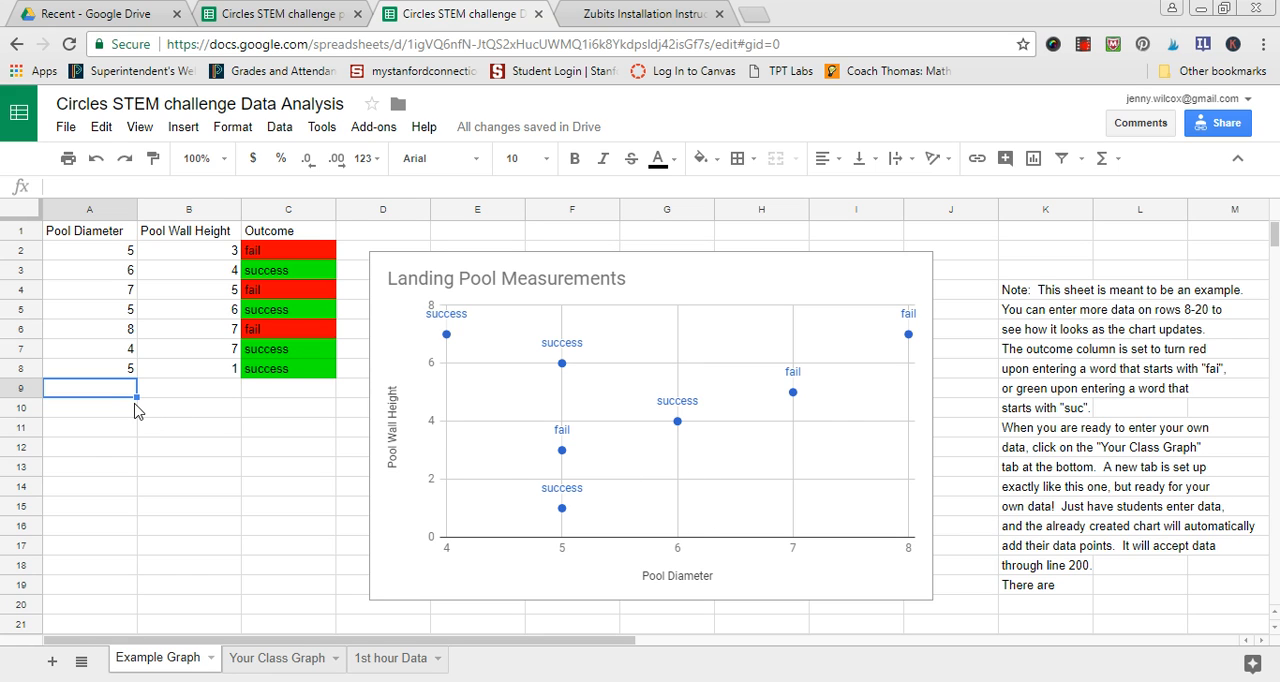
type("6")
key("Tab")
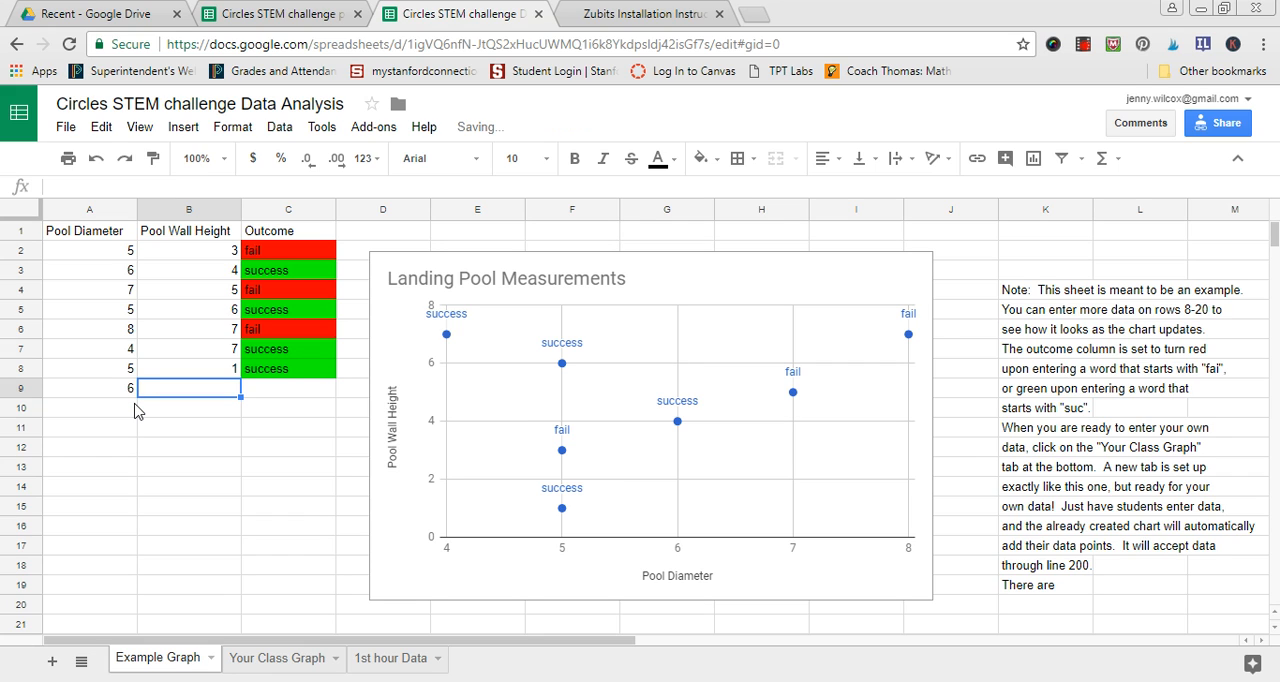
type("2")
key("Return")
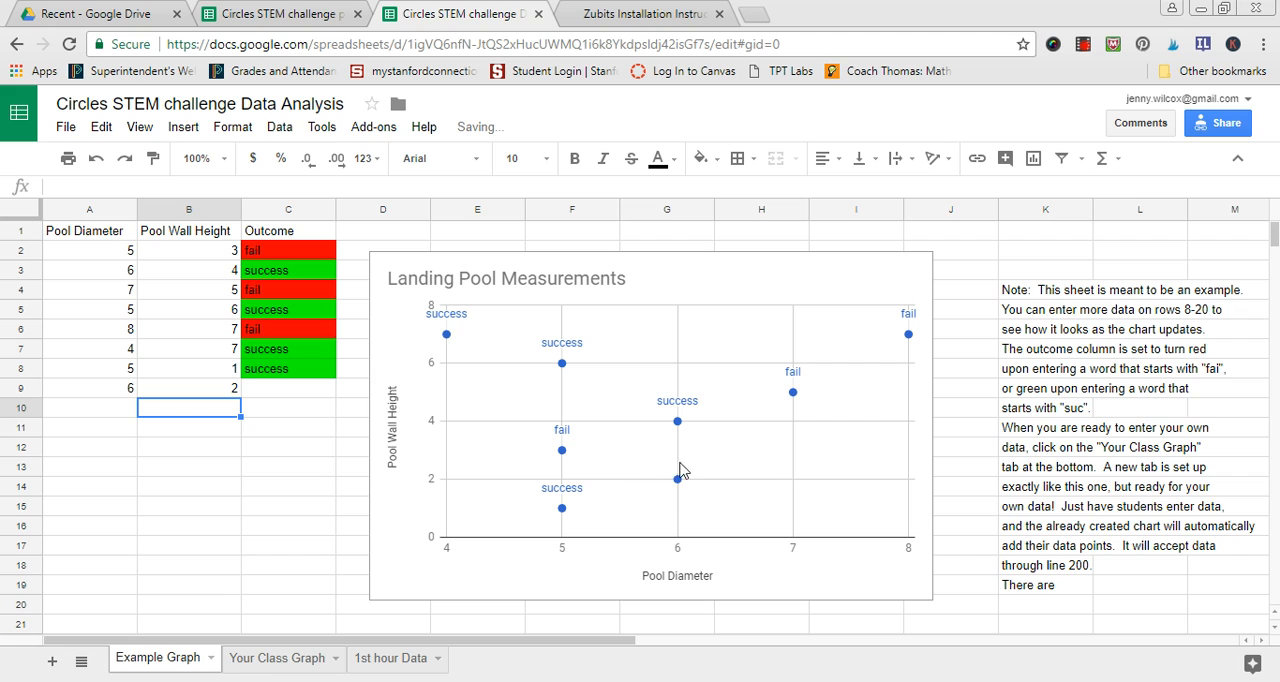
- Set the outcome of the row 9 pool to "fail" on the Example Graph sheet
left_click(289, 397)
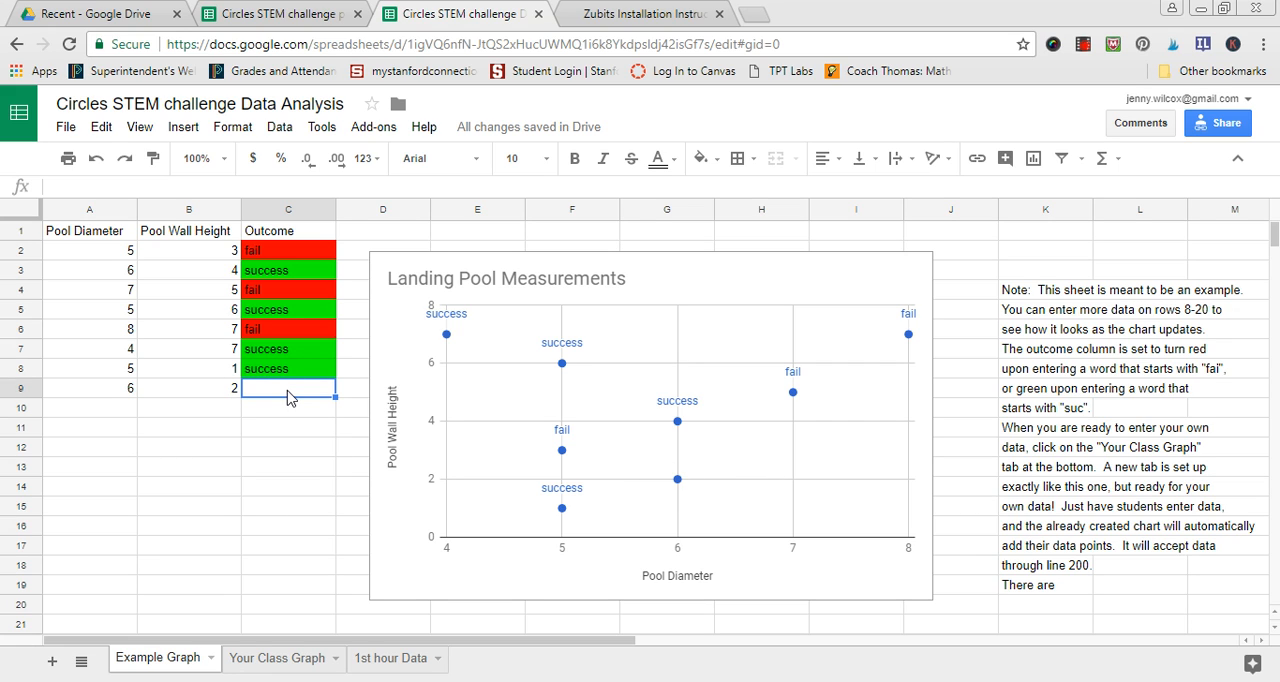
type("fail")
key("Return")
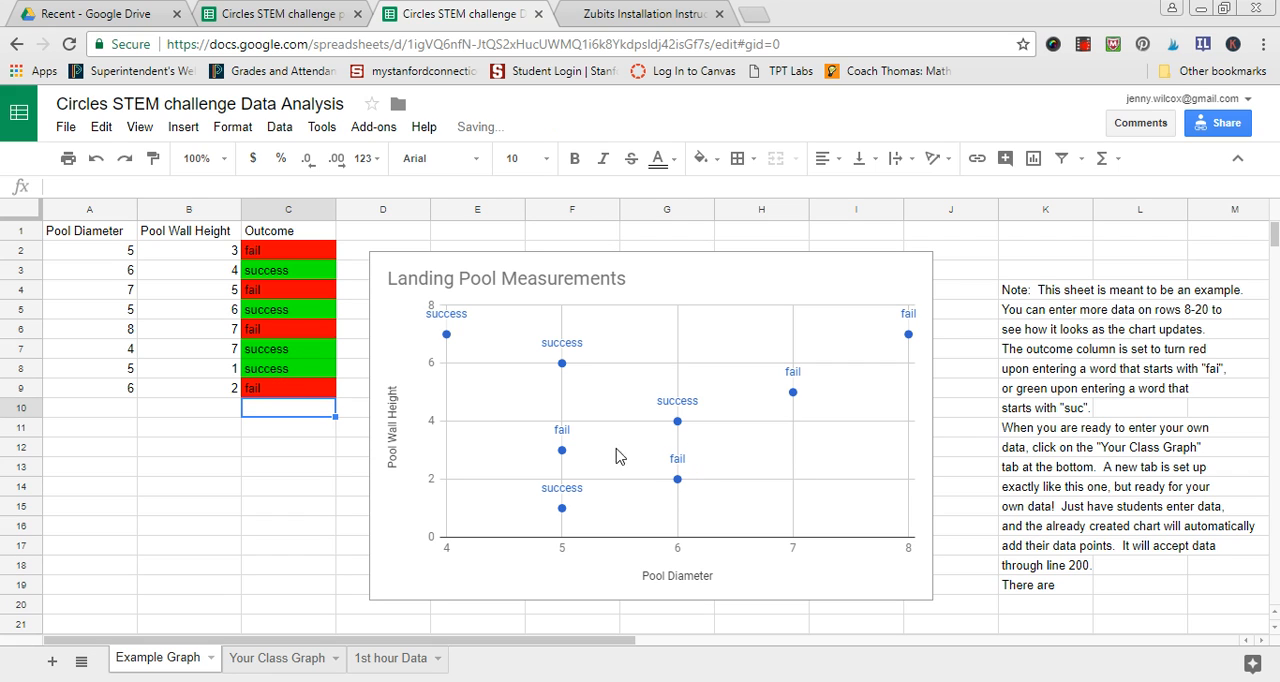
left_click(277, 396)
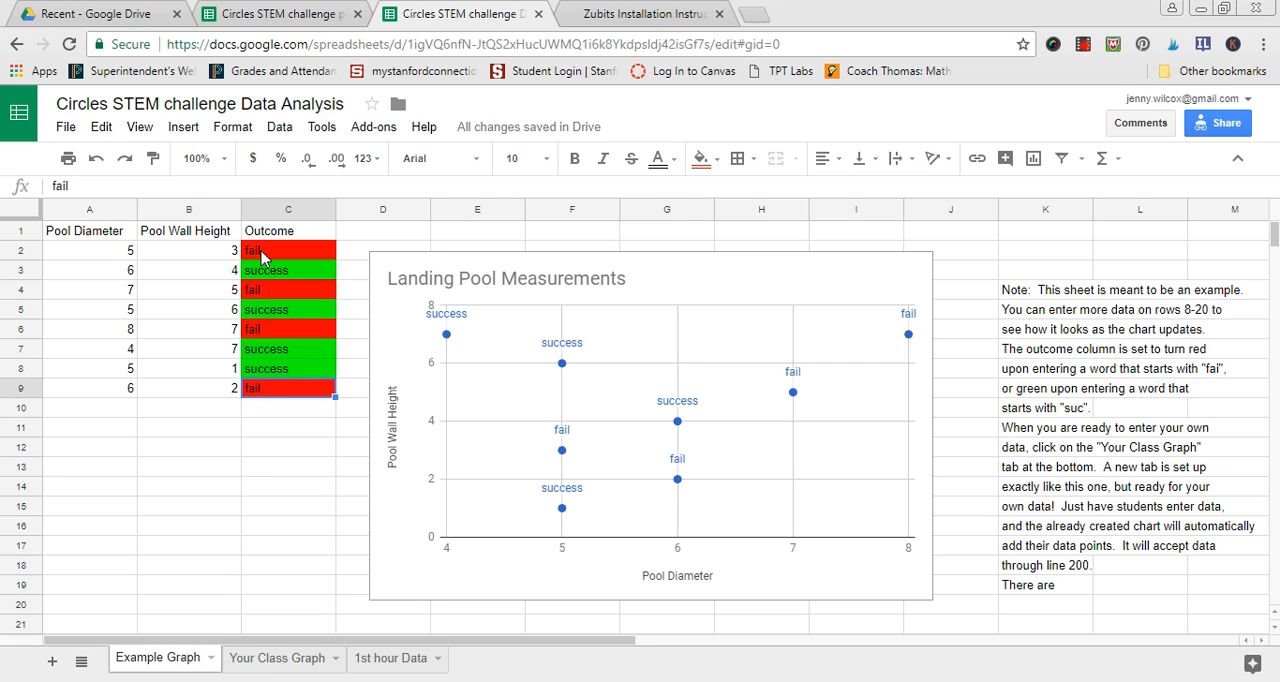
left_click(296, 333)
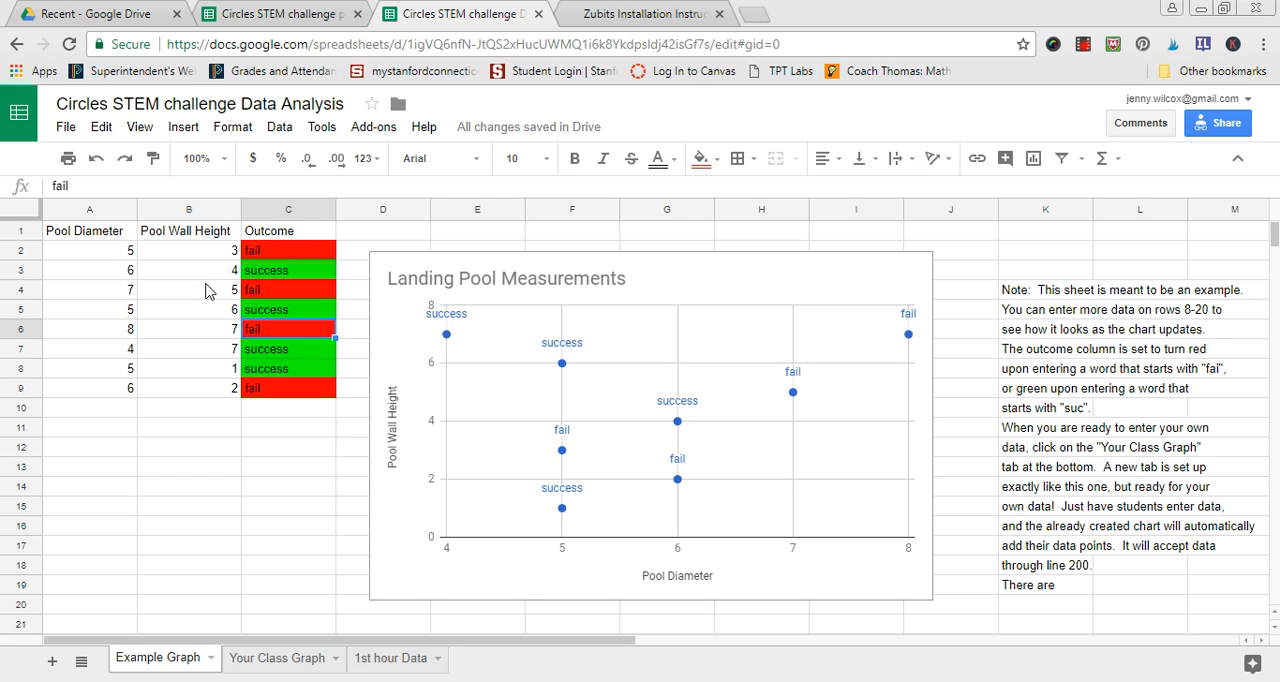
- Clear the sample diameters, wall heights and outcomes from A2:C4 of the Your Class Graph sheet
left_click(260, 662)
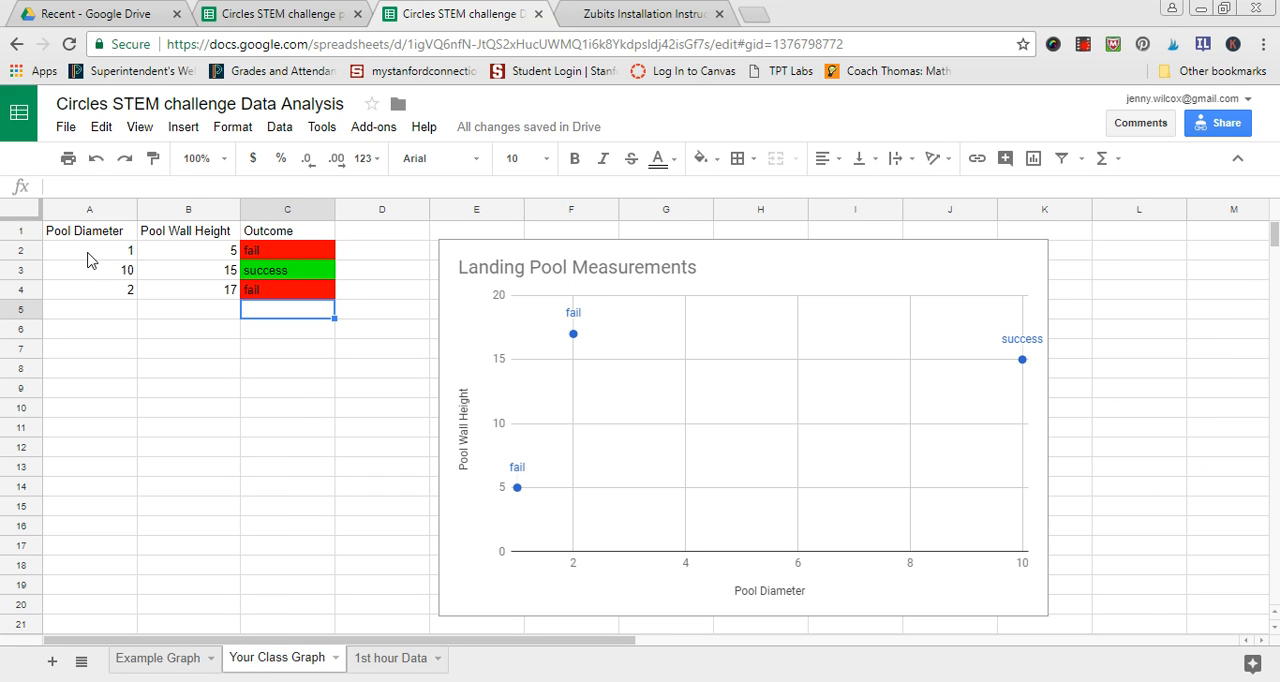
left_click_drag(88, 258, 157, 289)
key("Delete")
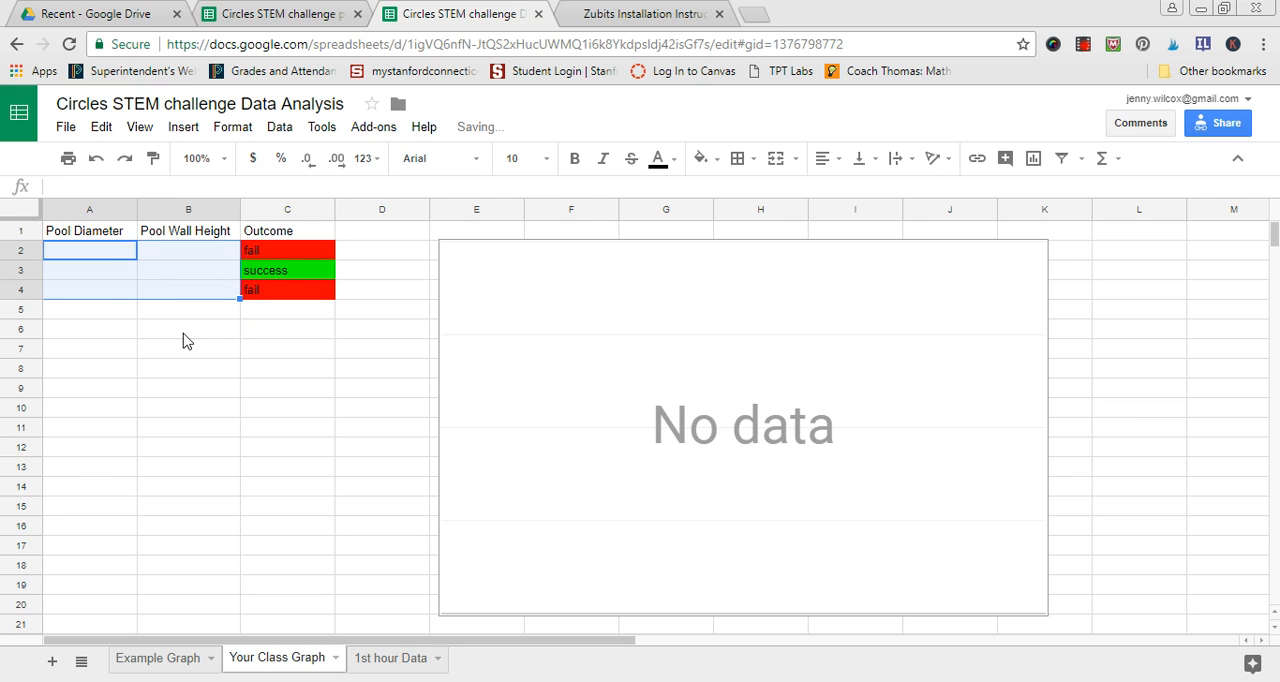
left_click_drag(262, 257, 263, 294)
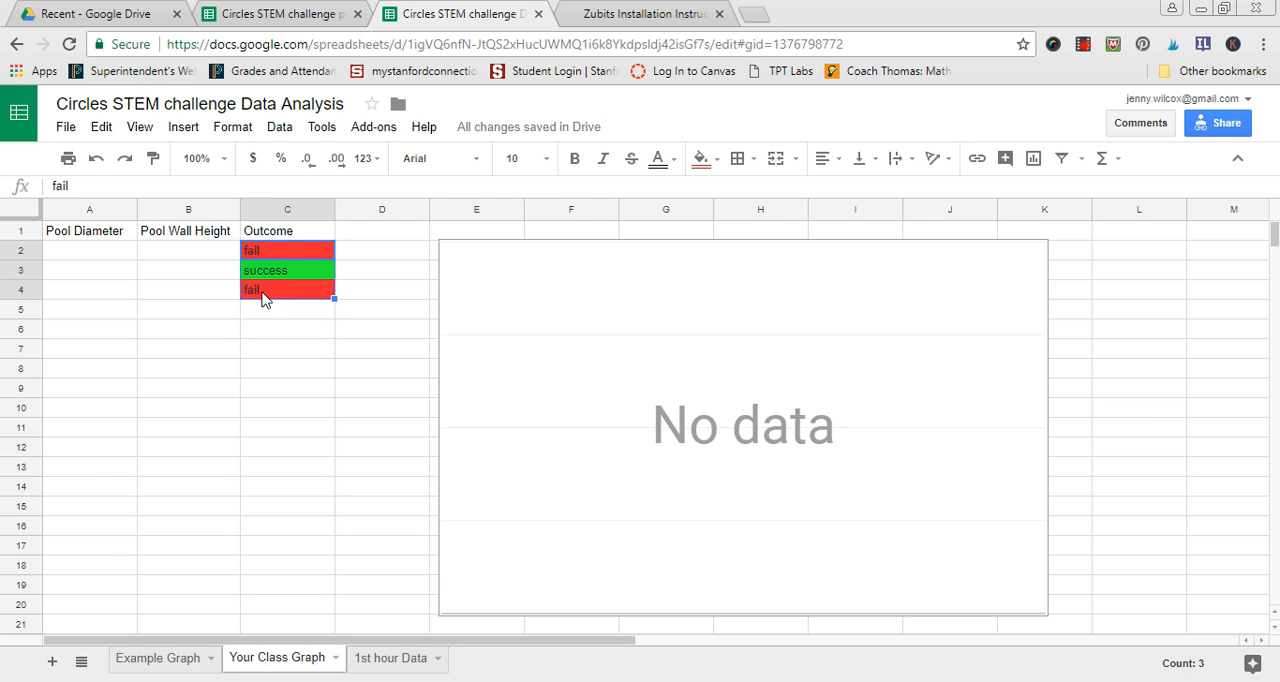
key("Delete")
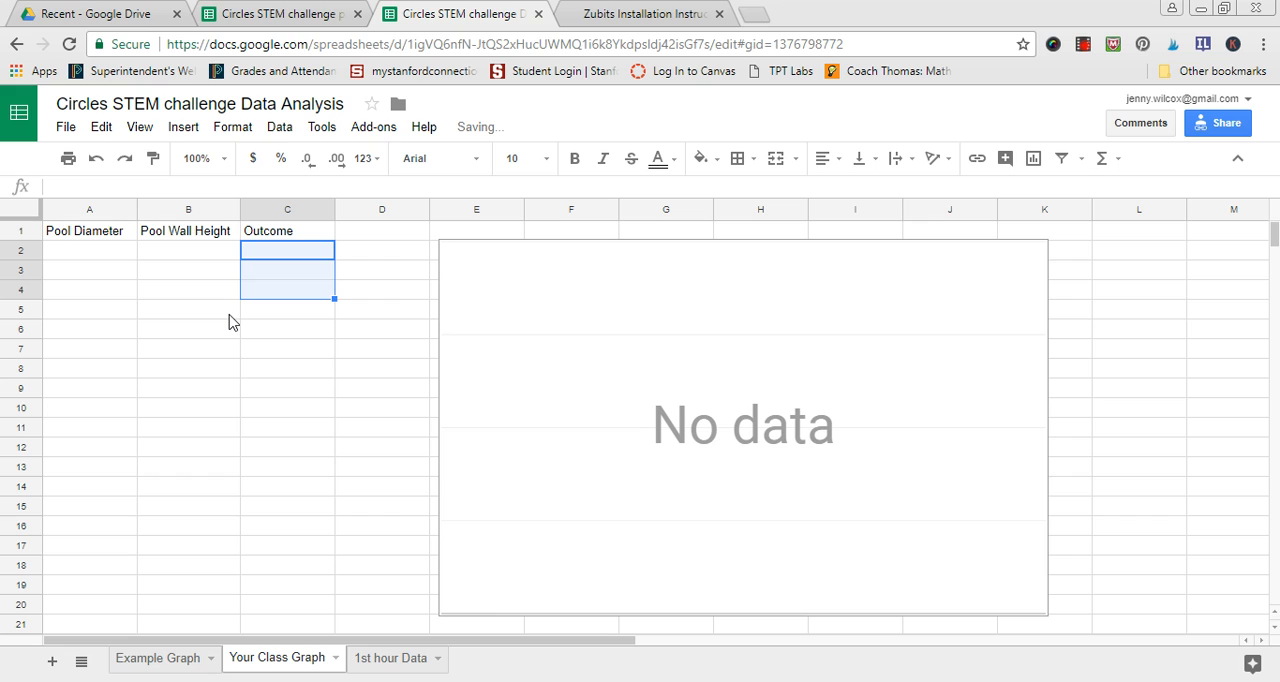
- On the Your Class Graph sheet, enter a pool diameter of 5, wall height of 7 and outcome "fail" in row 2
left_click(89, 234)
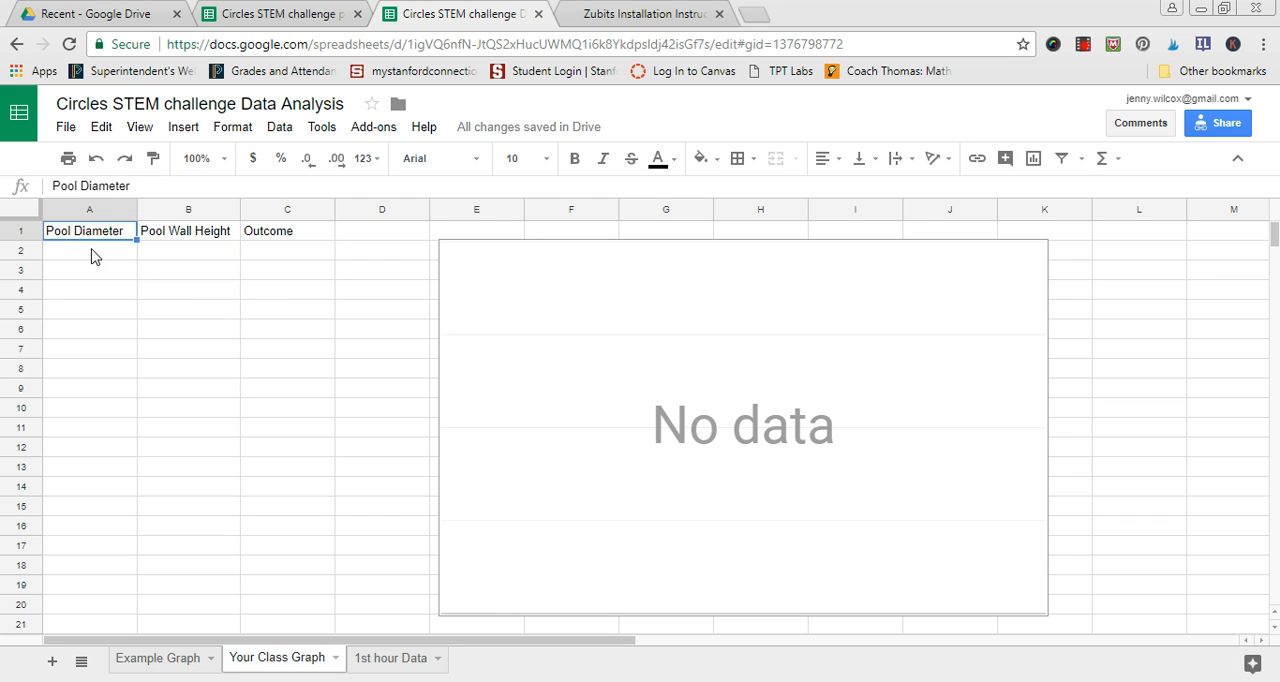
left_click(92, 254)
type("5")
key("Tab")
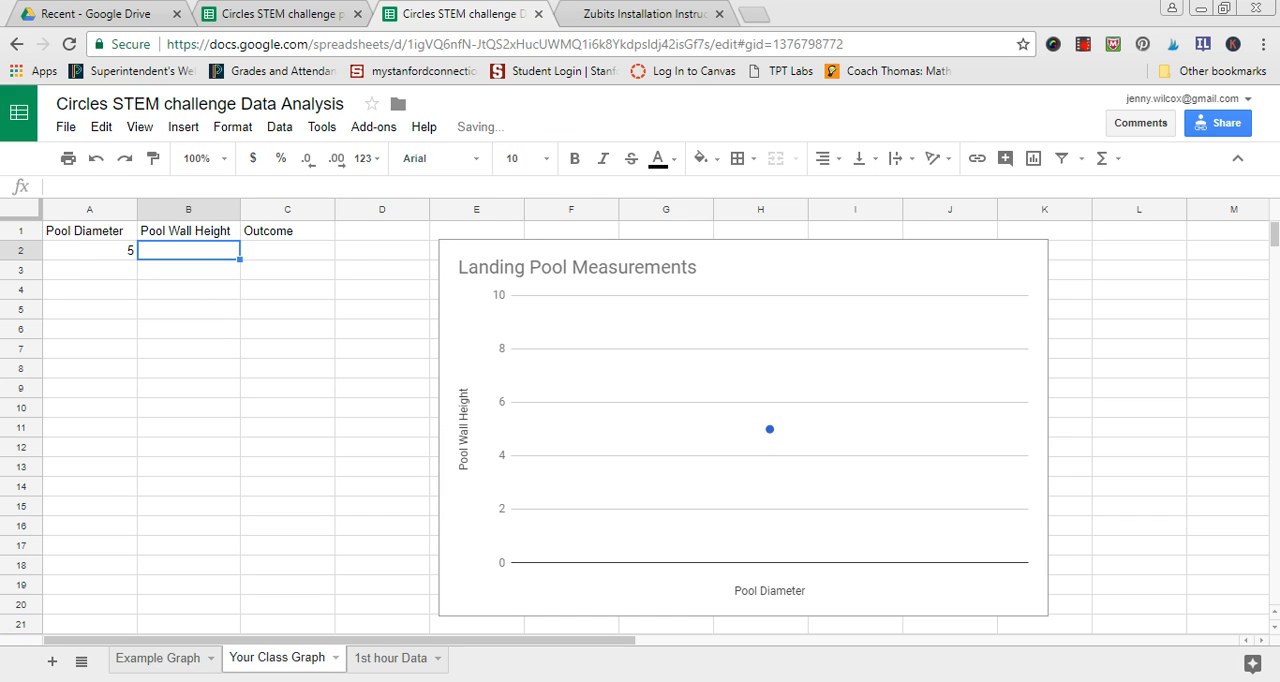
type("7")
key("Tab")
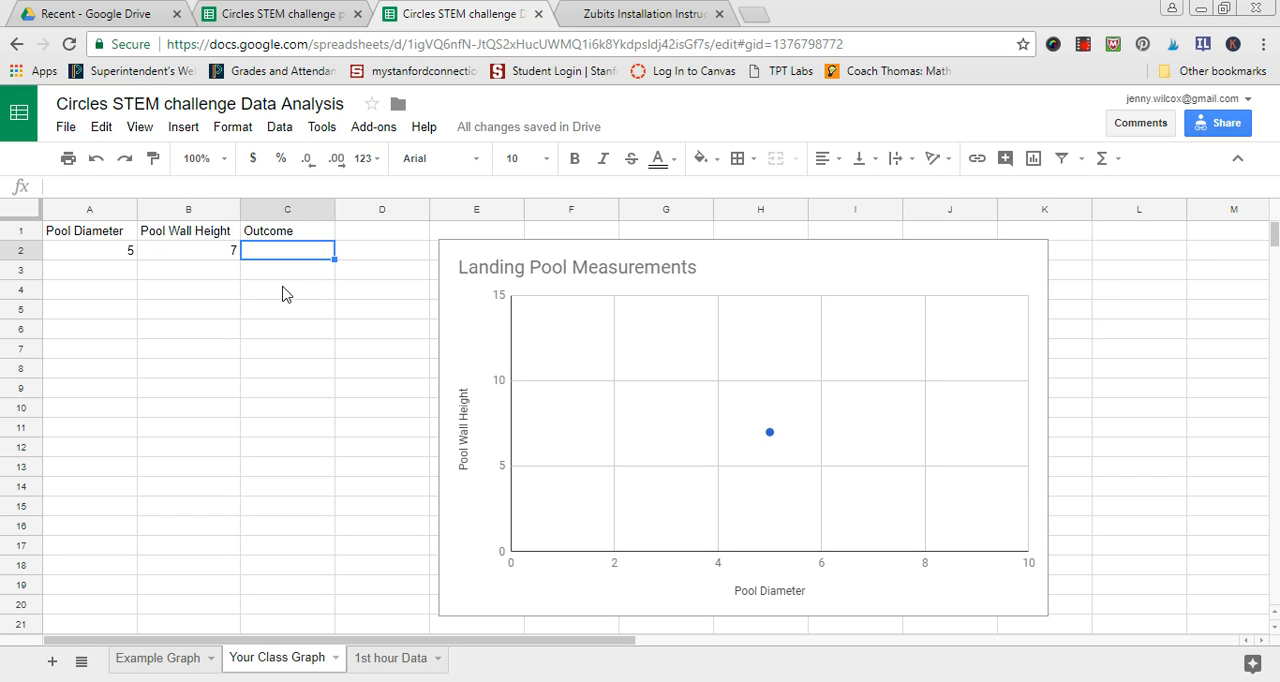
type("fail")
key("Return")
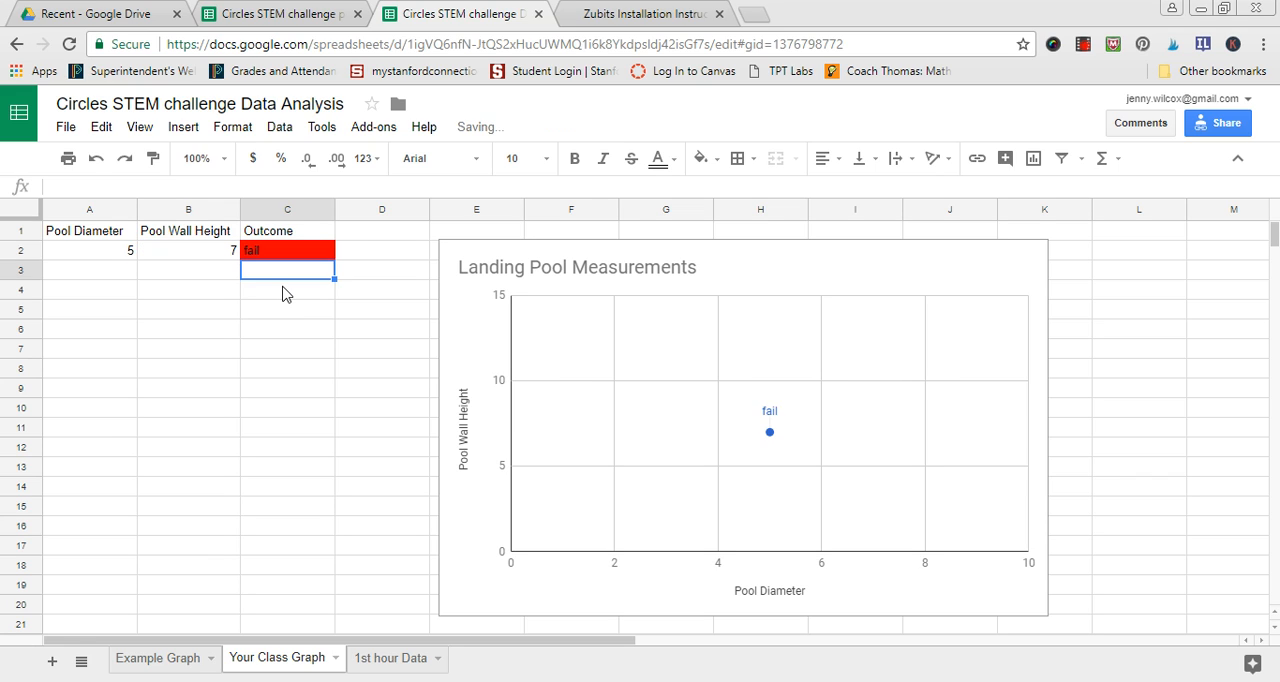
- Enter a pool diameter of 7, wall height of 8 and outcome "success" in row 3
left_click(130, 273)
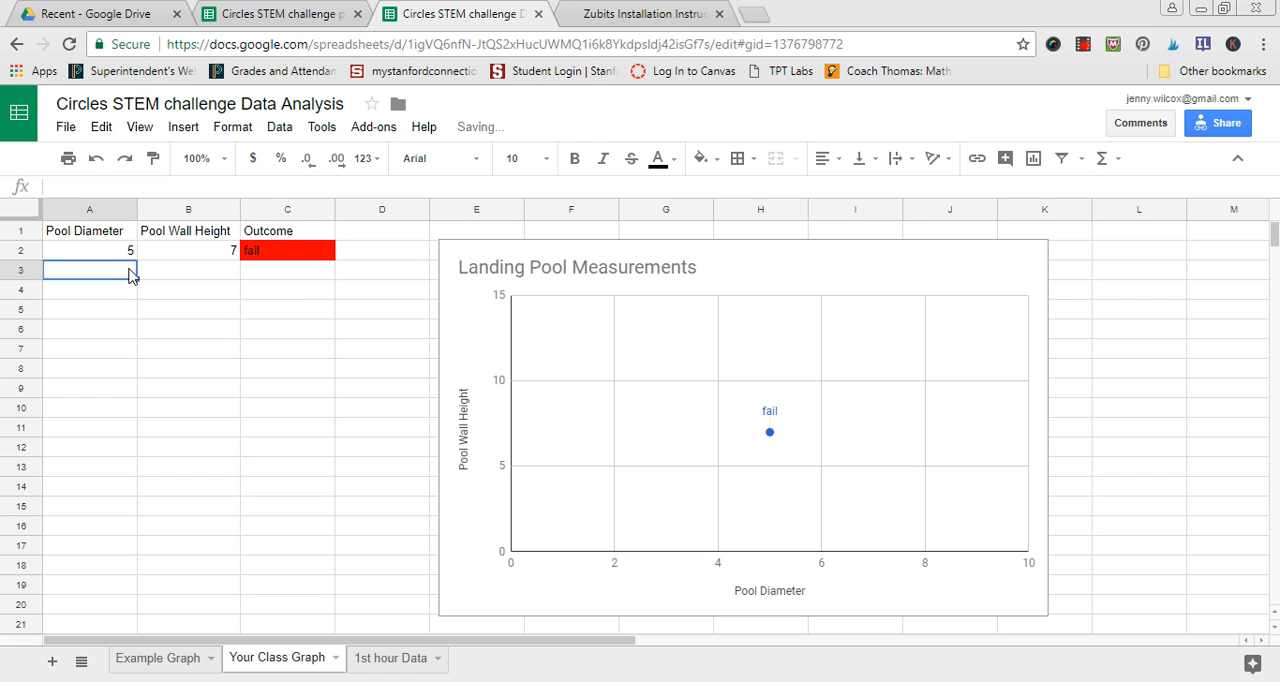
type("7")
key("Return")
key("Right")
key("Up")
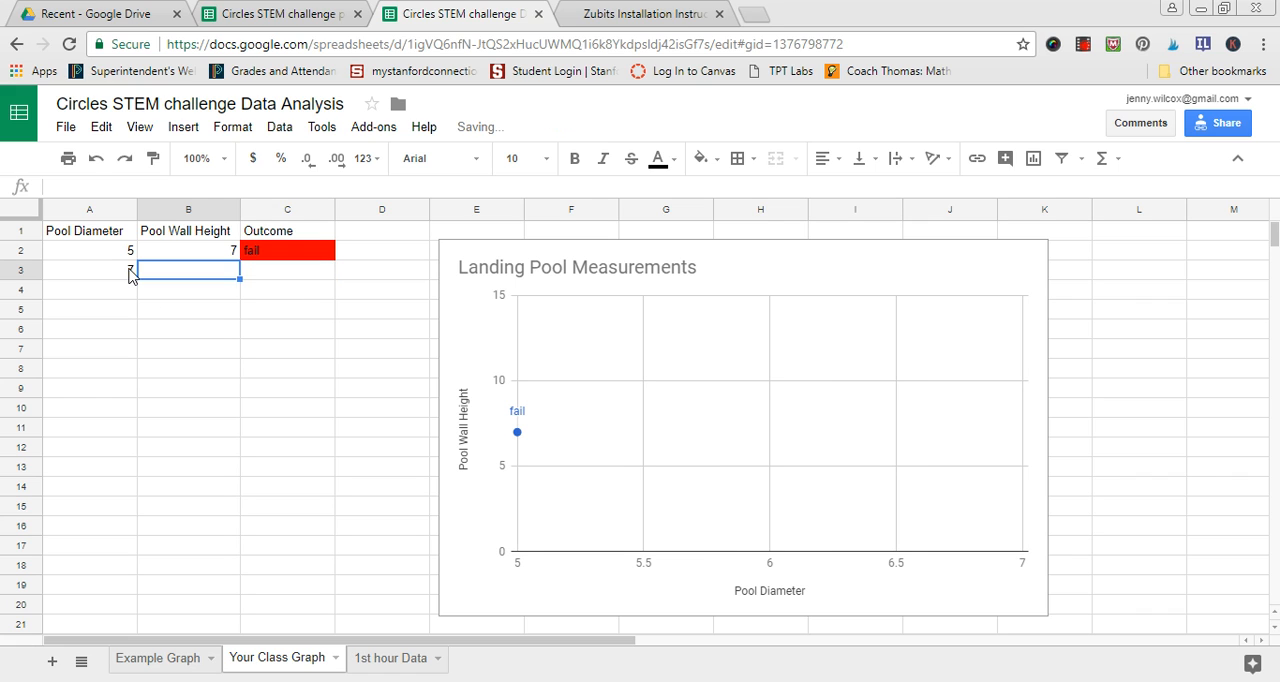
type("8")
key("Tab")
type("succhess")
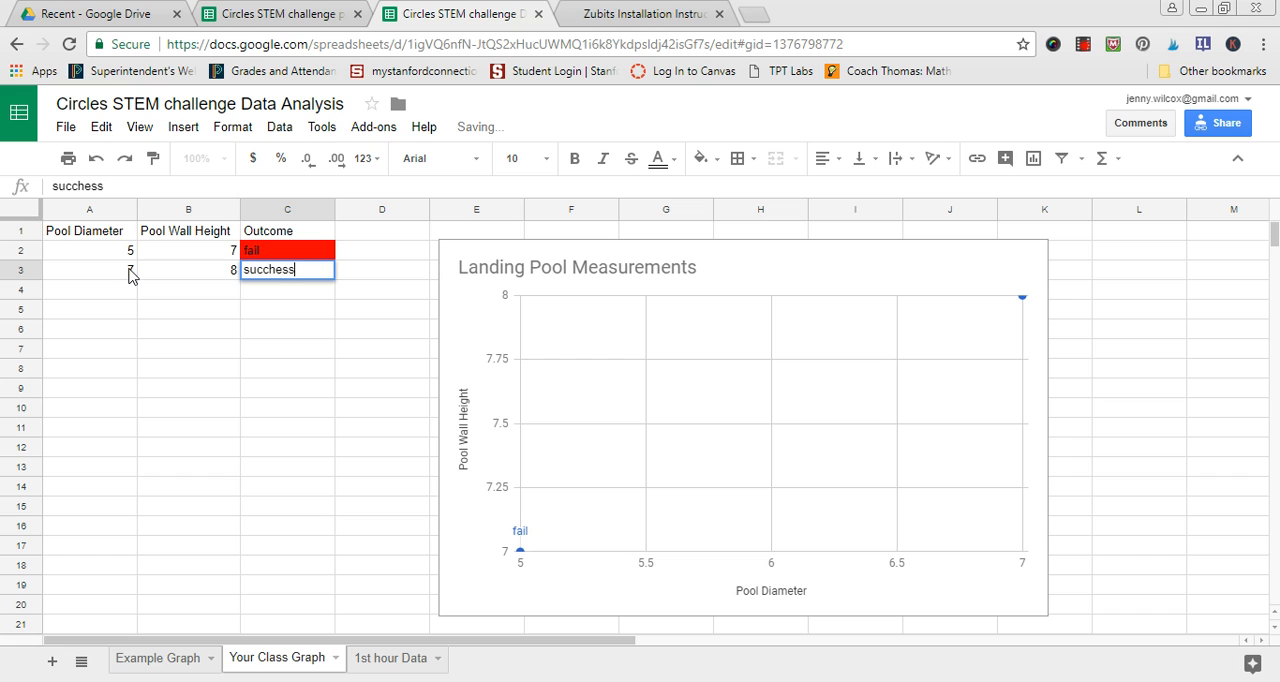
key("Return")
key("Up")
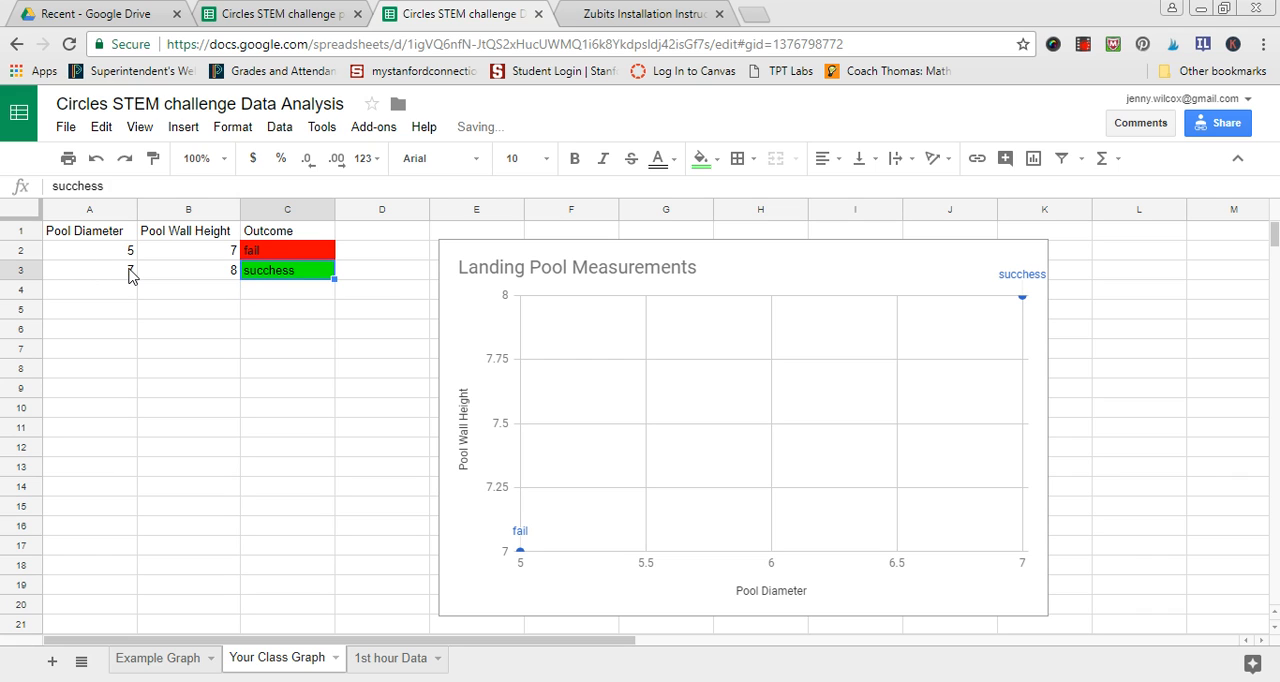
type("succes")
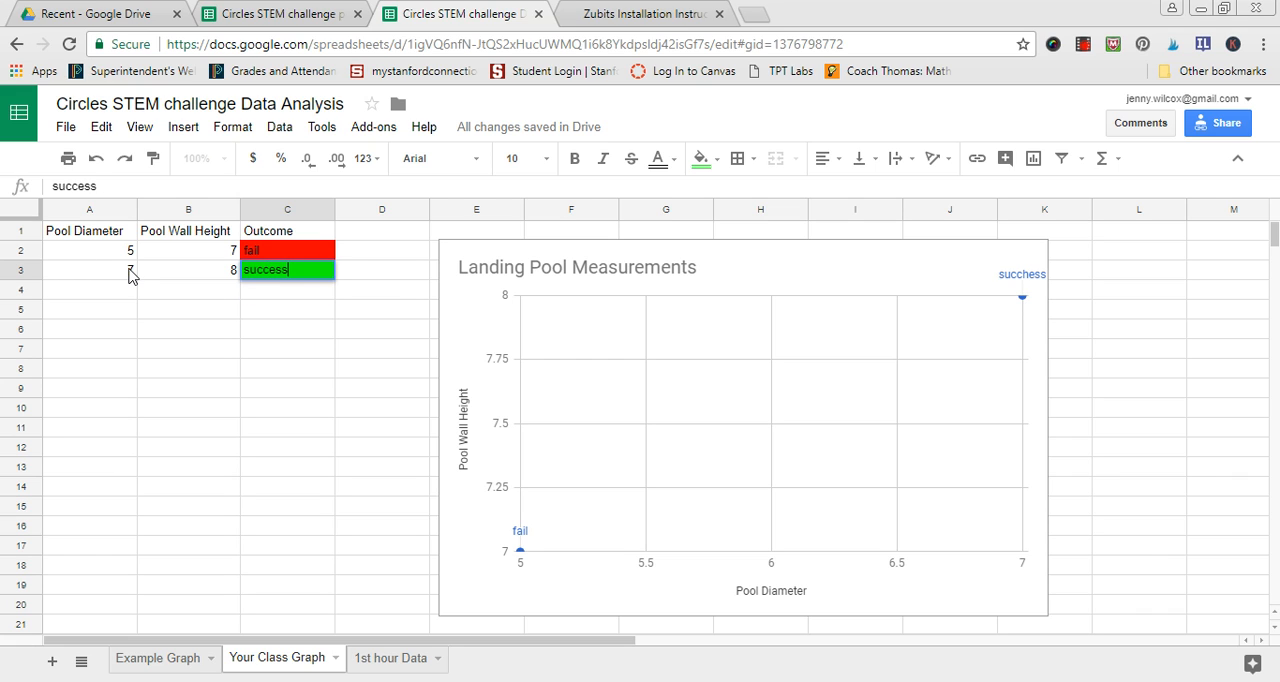
- Enter a pool diameter of 10, wall height of 15 and outcome "fail" in row 4
left_click(114, 297)
type("10")
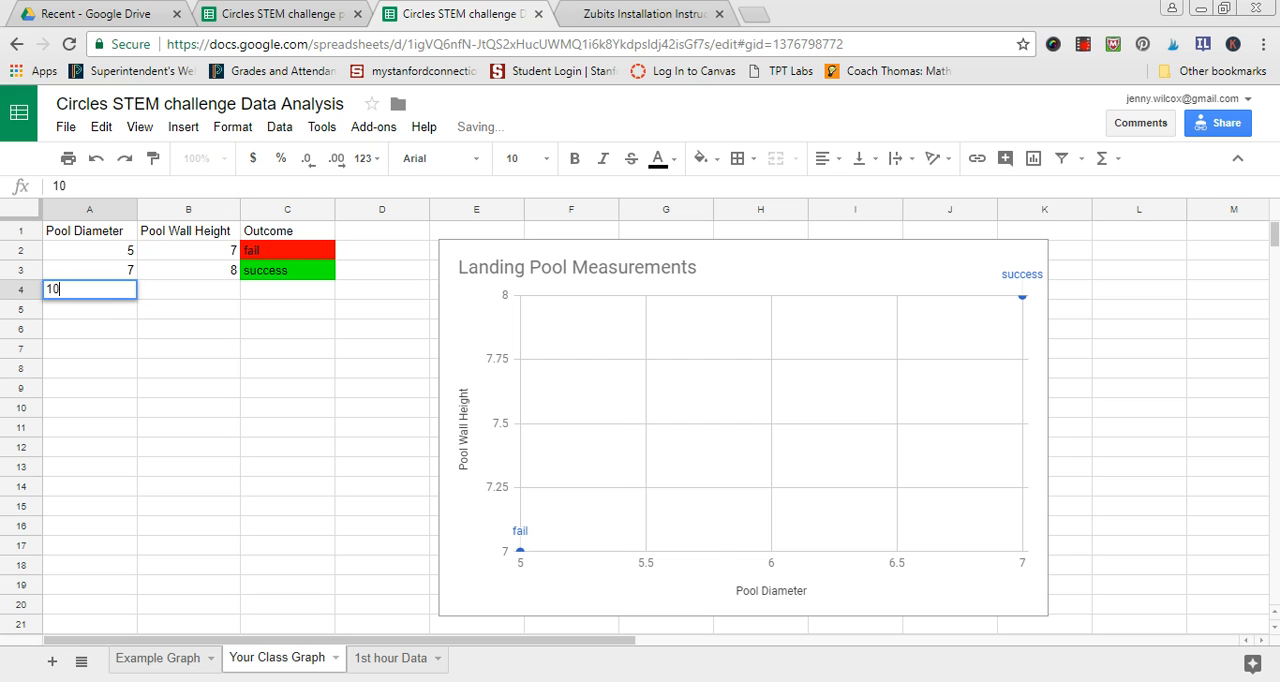
key("Tab")
type("15")
key("Tab")
type("fail")
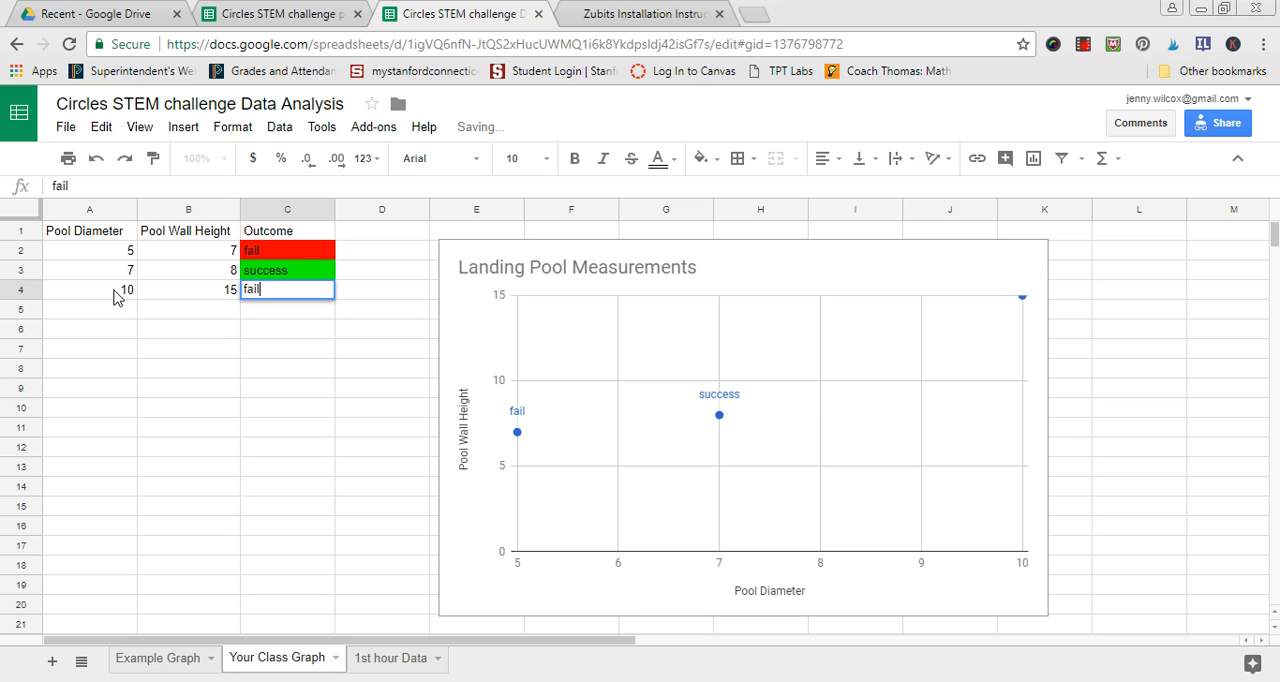
key("Return")
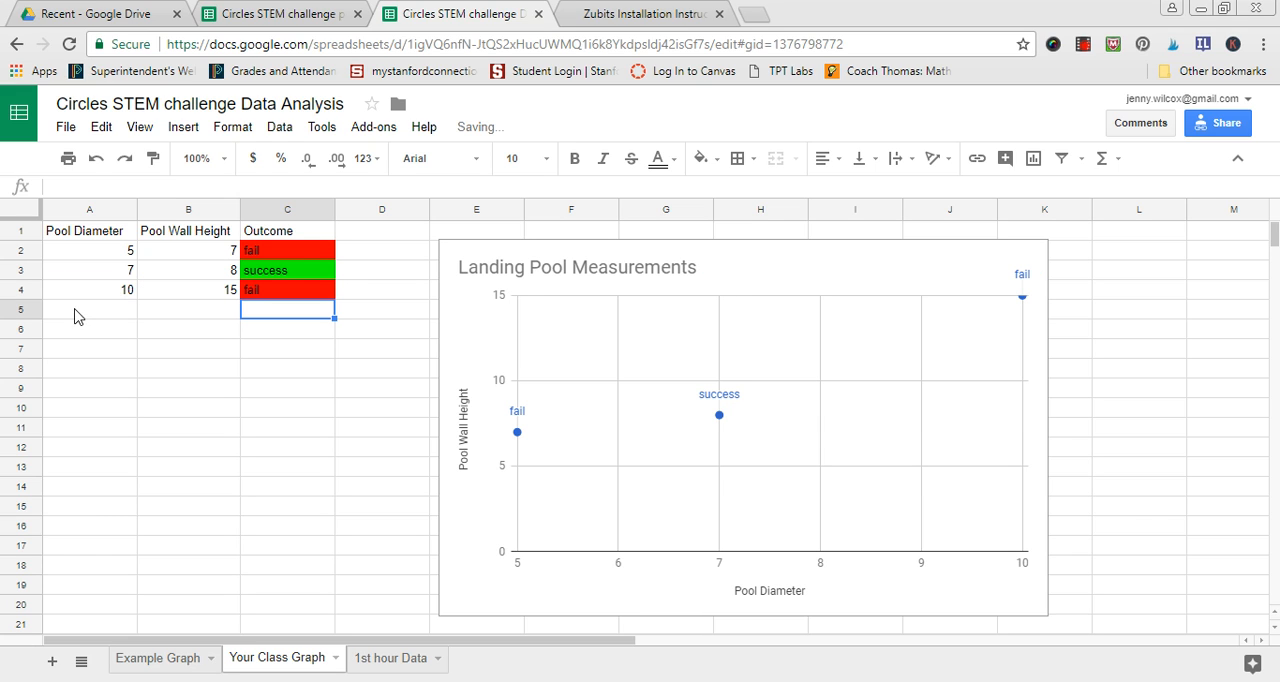
left_click(78, 314)
type("1")
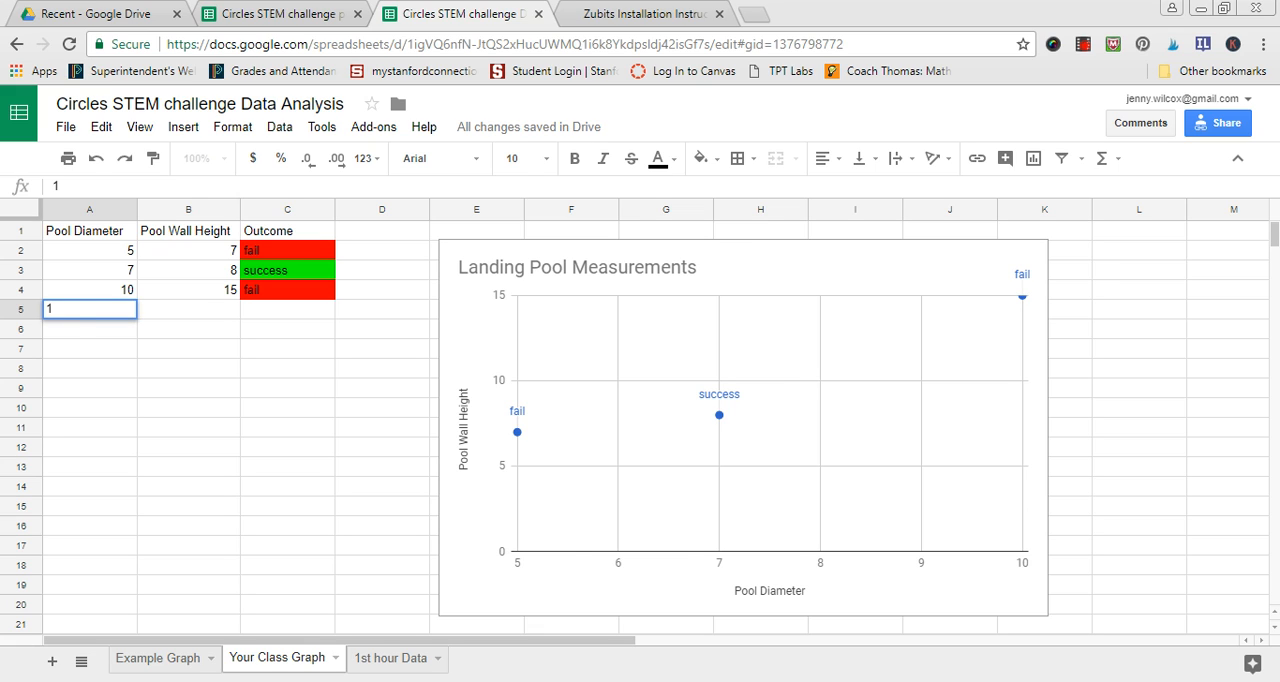
key("Return")
type("20")
key("Escape")
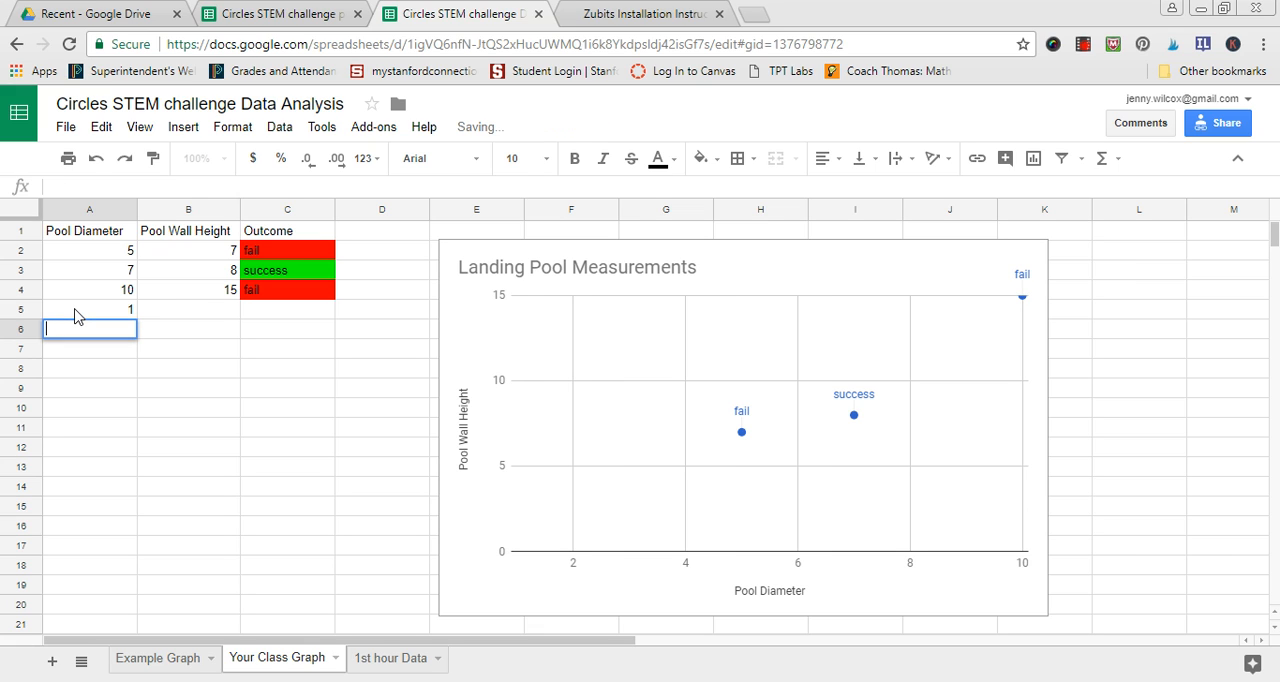
- Enter a pool diameter of 10, wall height of 20 and outcome "success" in row 5
left_click(78, 314)
type("10")
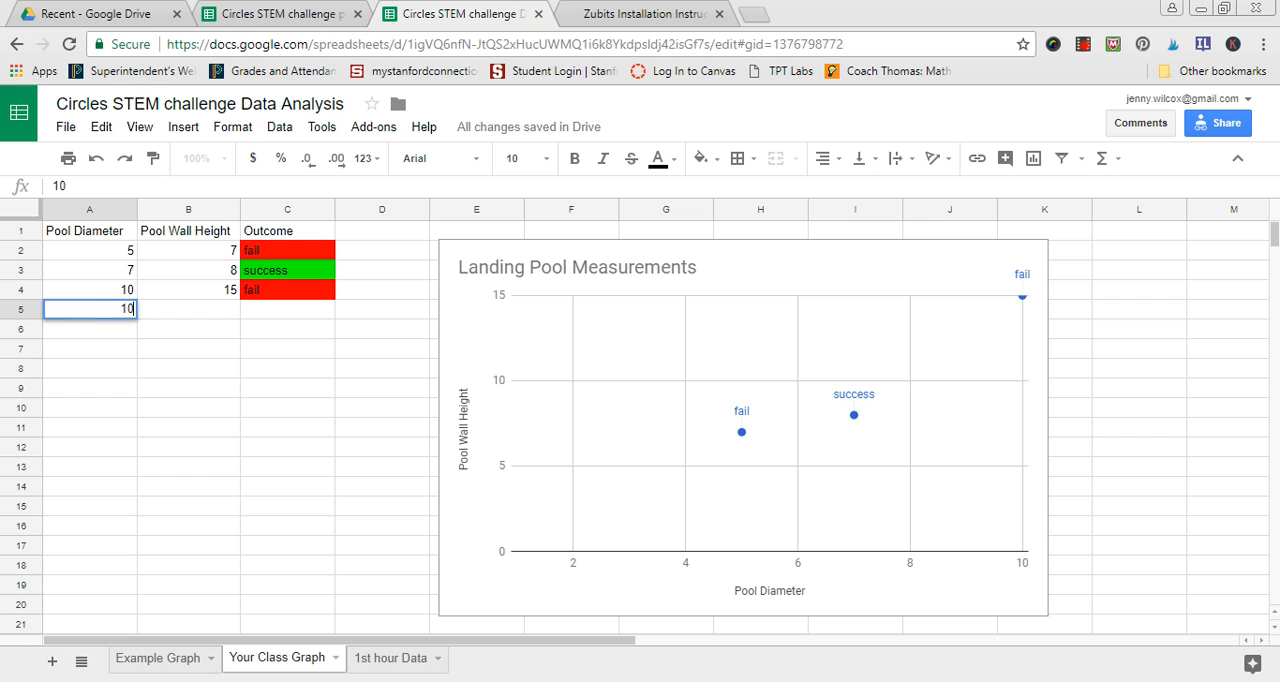
key("Tab")
type("20")
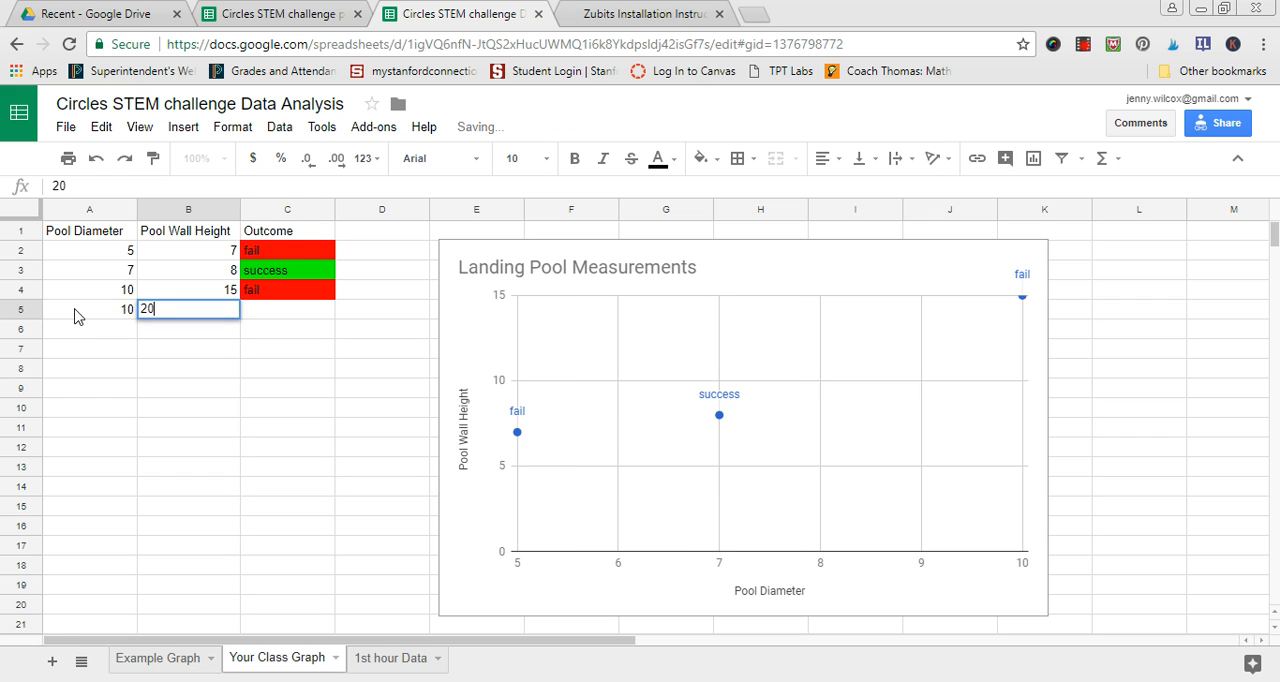
key("Return")
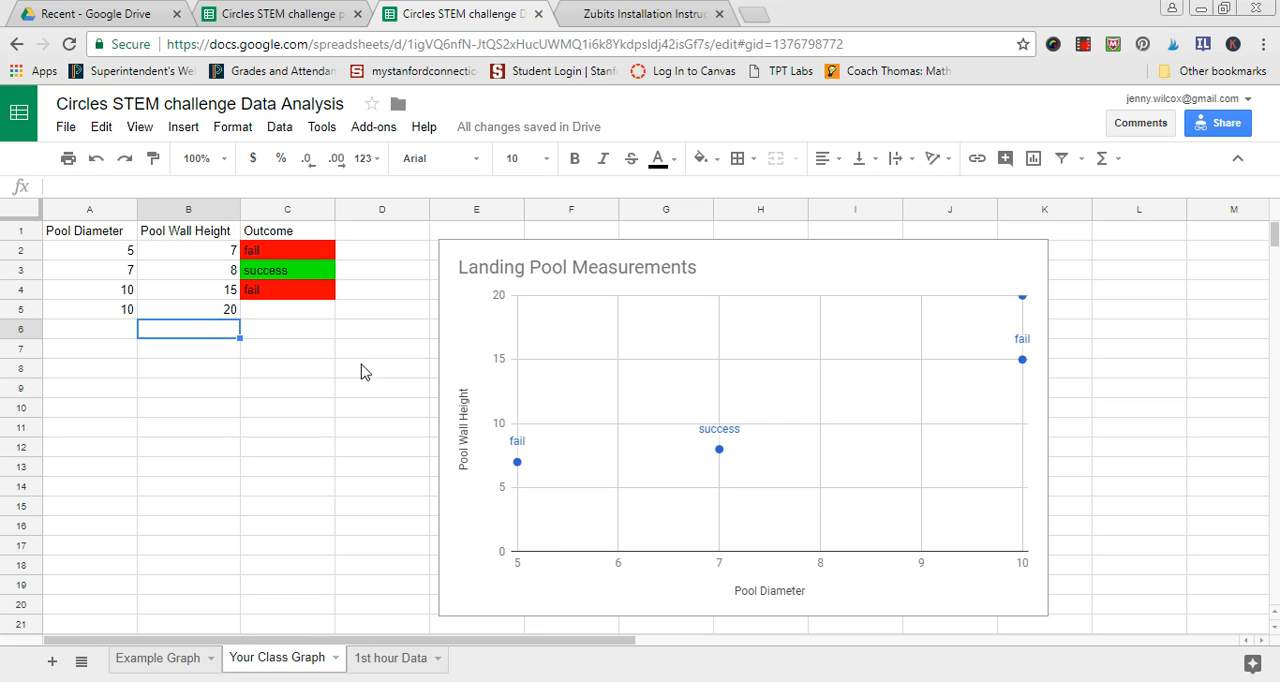
left_click(258, 322)
type("success")
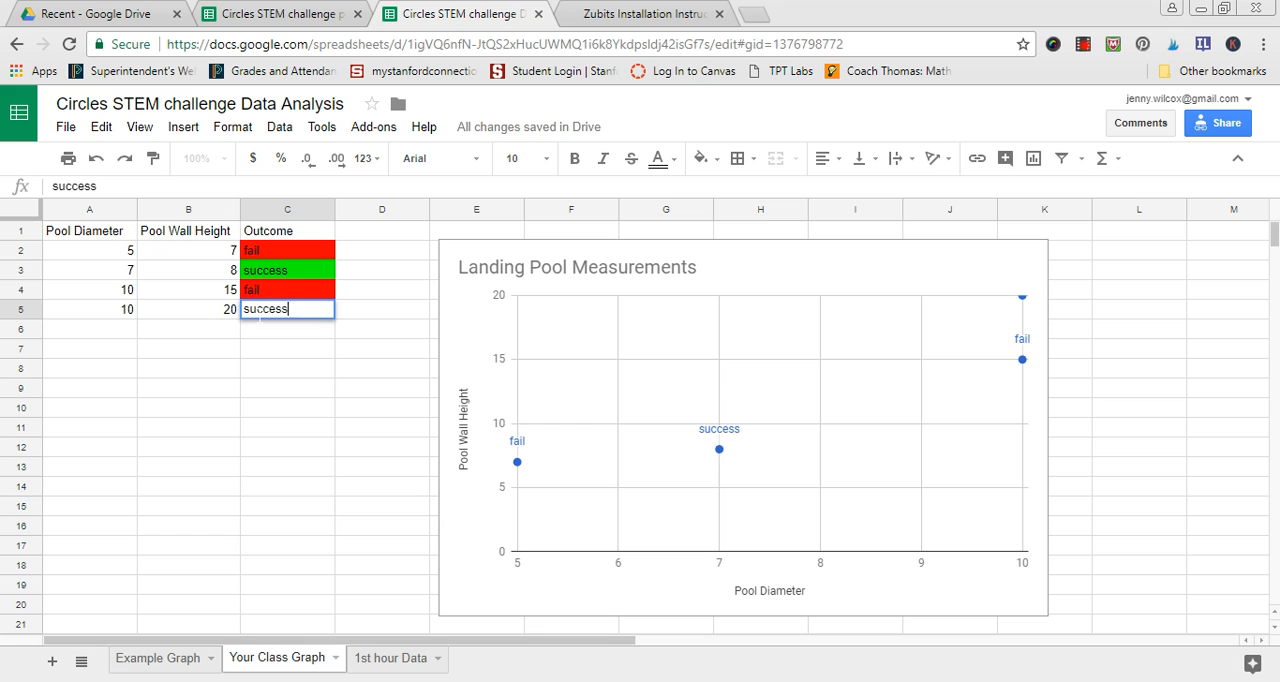
key("Return")
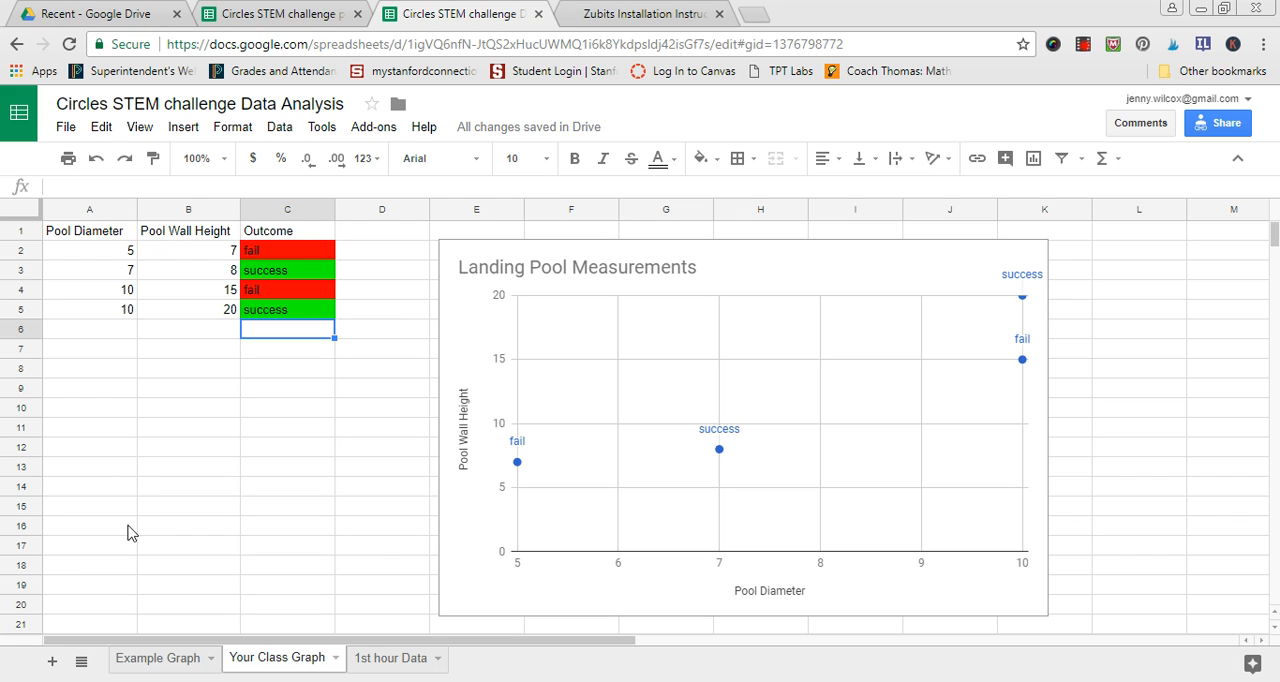
- Clear the pool diameters and wall heights from A2:B5, leaving the outcomes in column C
left_click_drag(78, 236, 186, 320)
left_click(212, 385)
key("Delete")
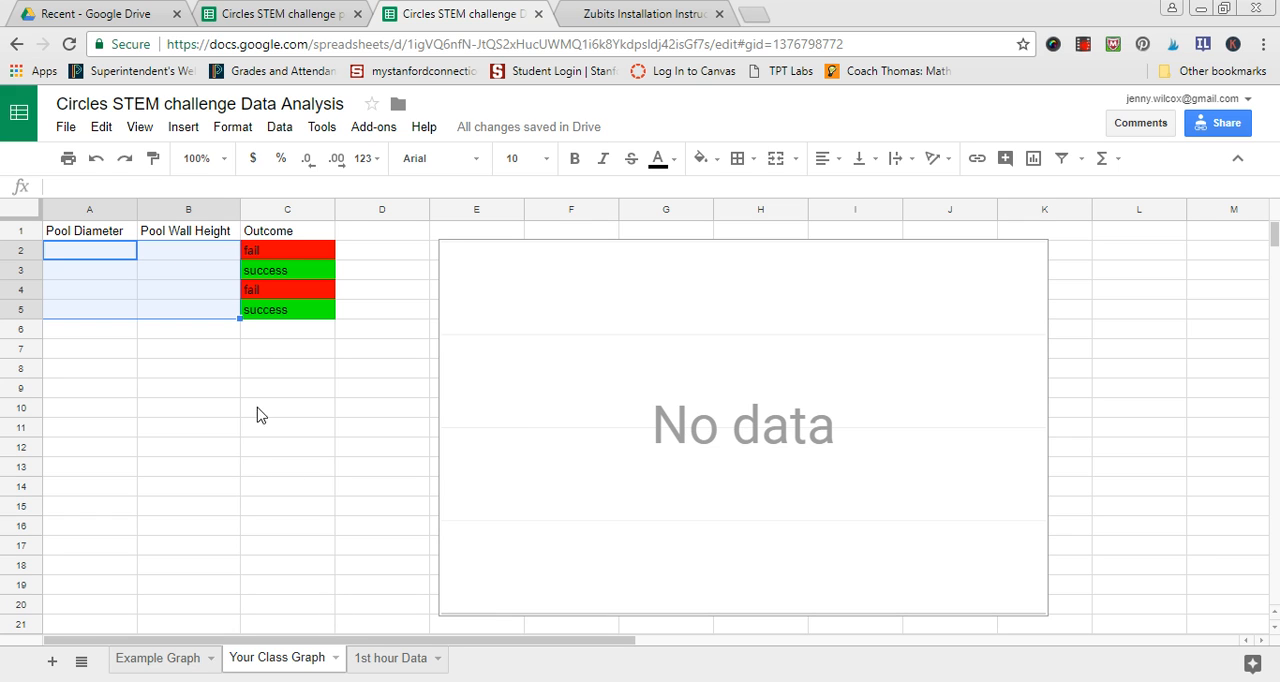
left_click_drag(285, 256, 290, 315)
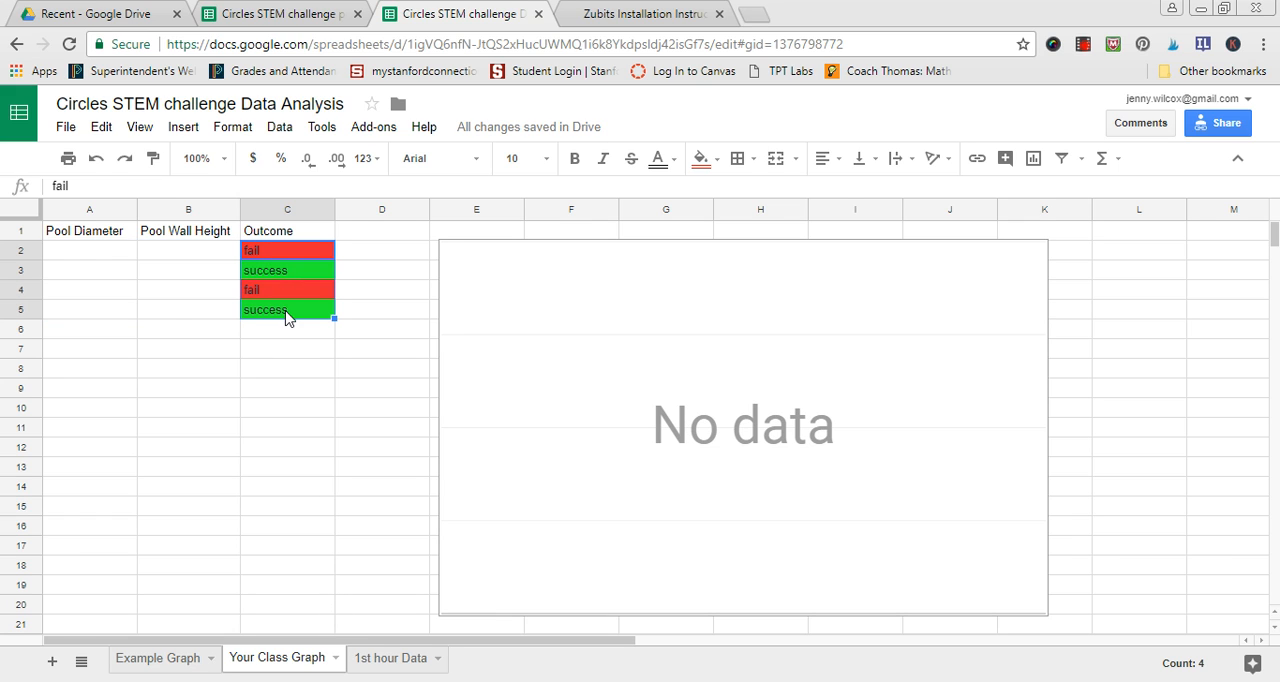
- Enter a new pool diameter of 5 and wall height of 4 in row 2, keeping its existing outcome
left_click(73, 259)
type("5")
key("Tab")
type("4")
key("Tab")
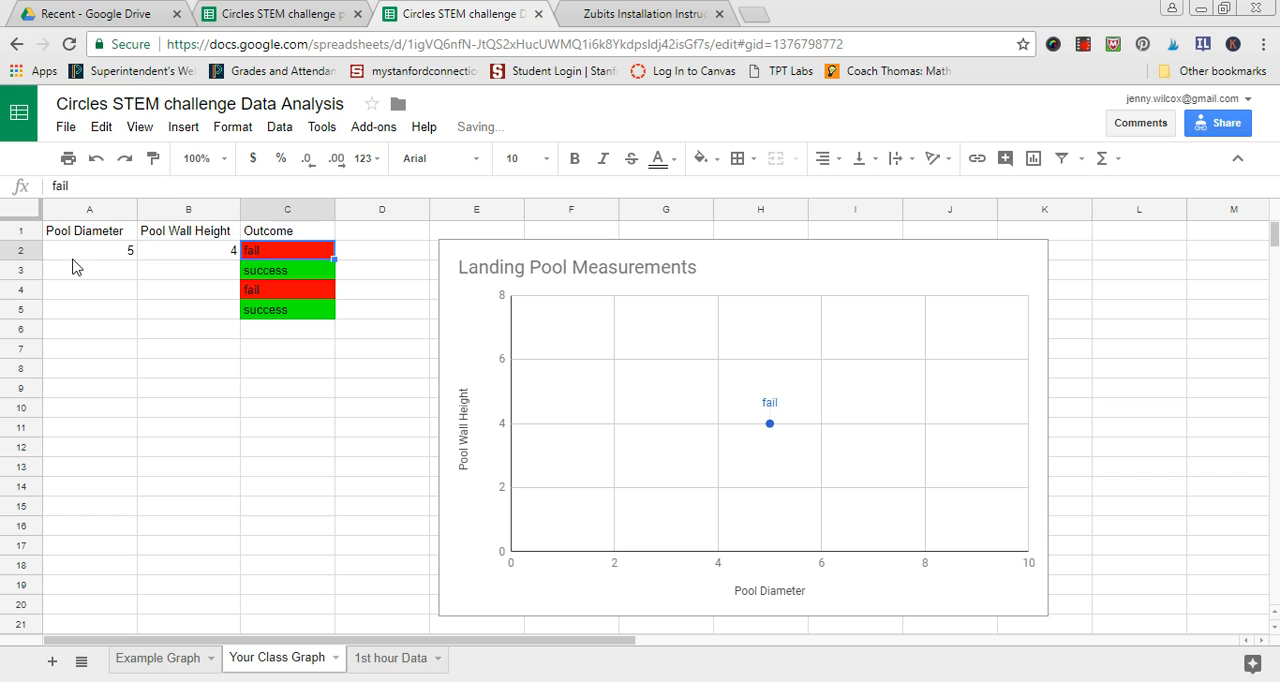
- Enter a new pool diameter of 15 and wall height of 14 in row 3, keeping its existing outcome
key("Down")
key("Left")
key("Left")
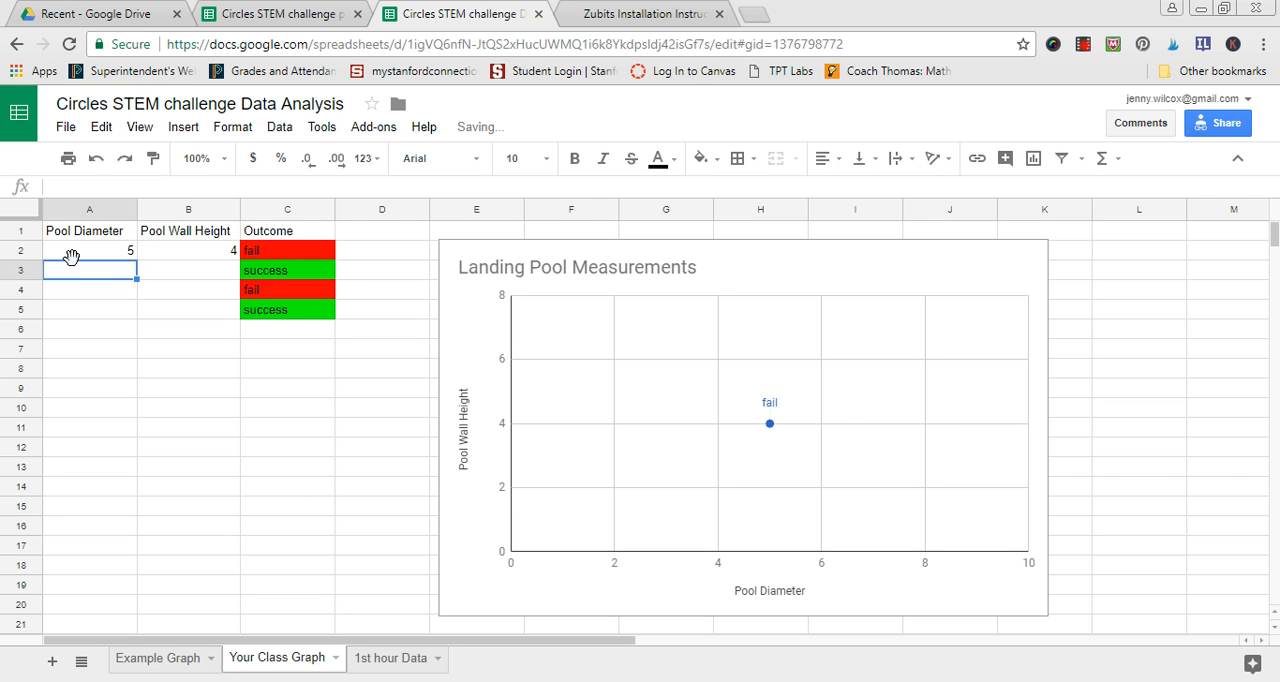
type("15")
key("Tab")
type("14")
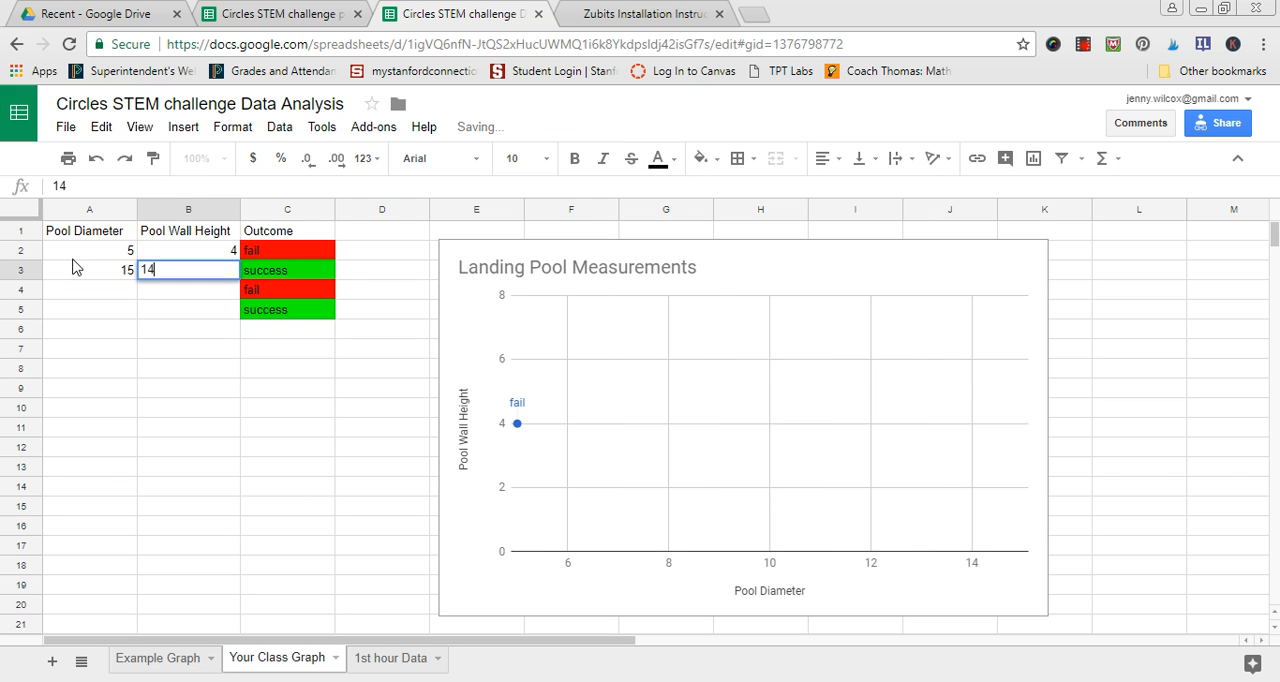
key("Tab")
- Enter a new pool diameter of 17 and wall height of 18 in row 4, keeping its existing outcome
key("Down")
key("Left")
key("Left")
type("17")
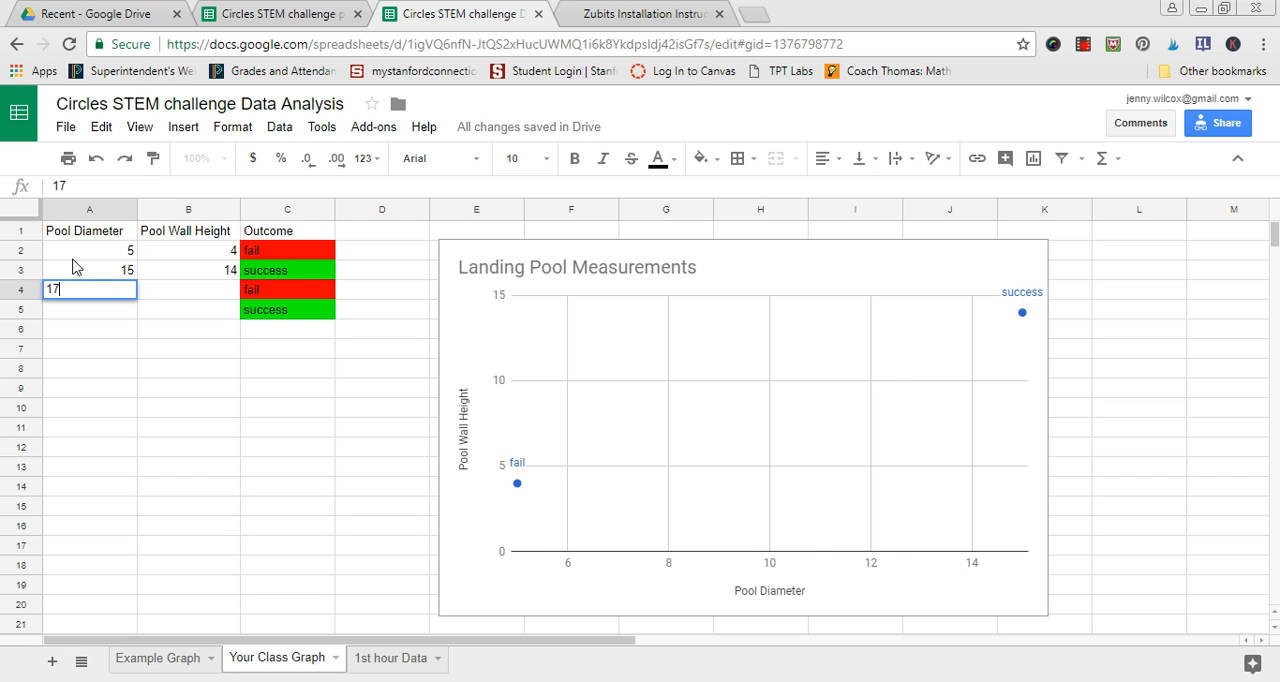
key("Tab")
type("18")
key("Tab")
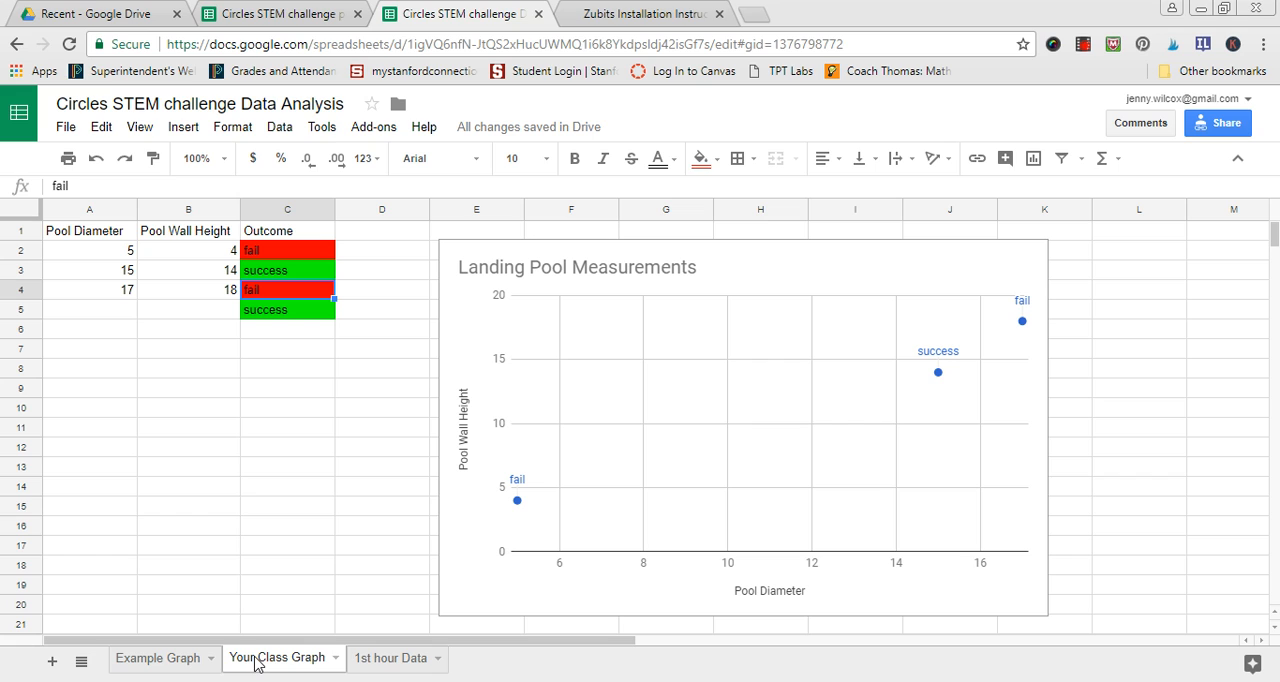
- Duplicate the Your Class Graph sheet, compare it with the original and open the copy
left_click(336, 659)
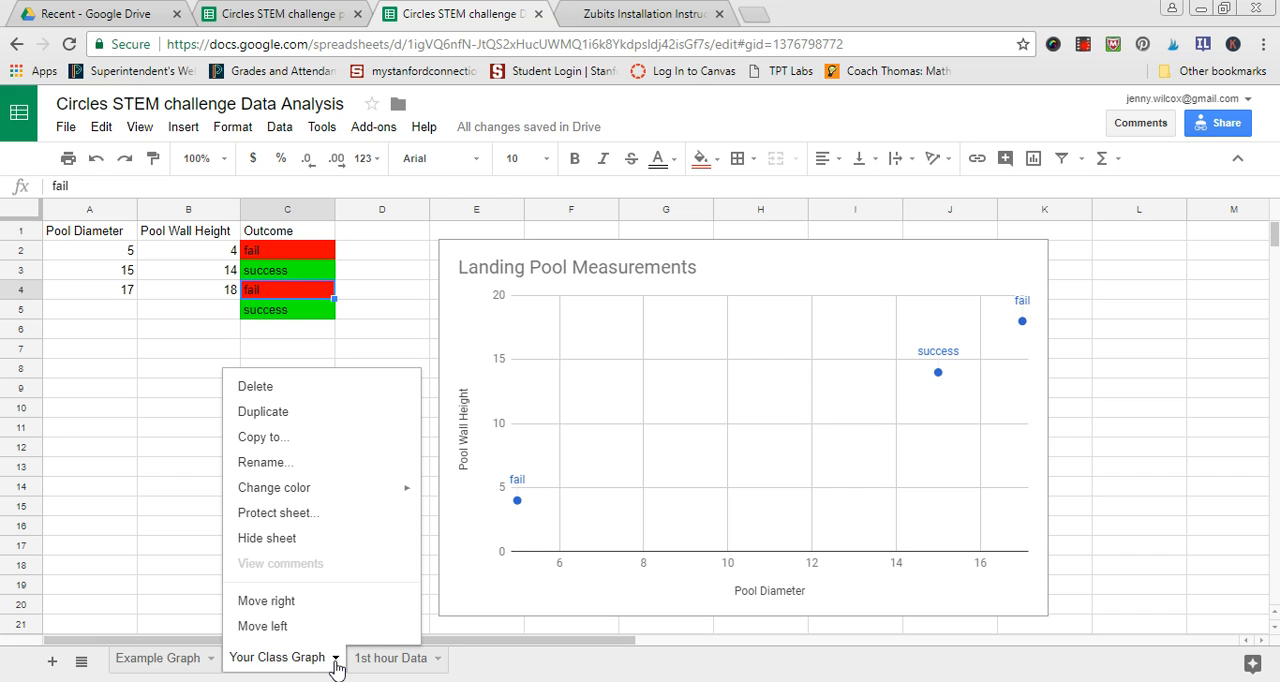
left_click(259, 414)
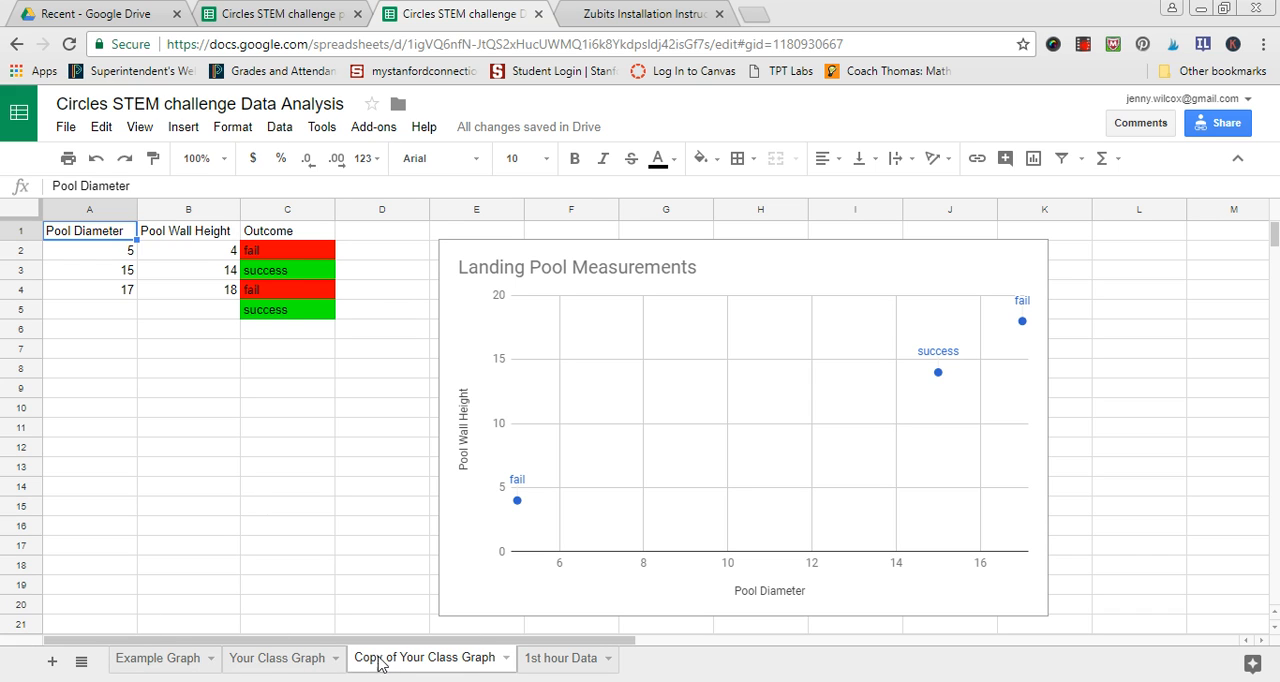
left_click(280, 662)
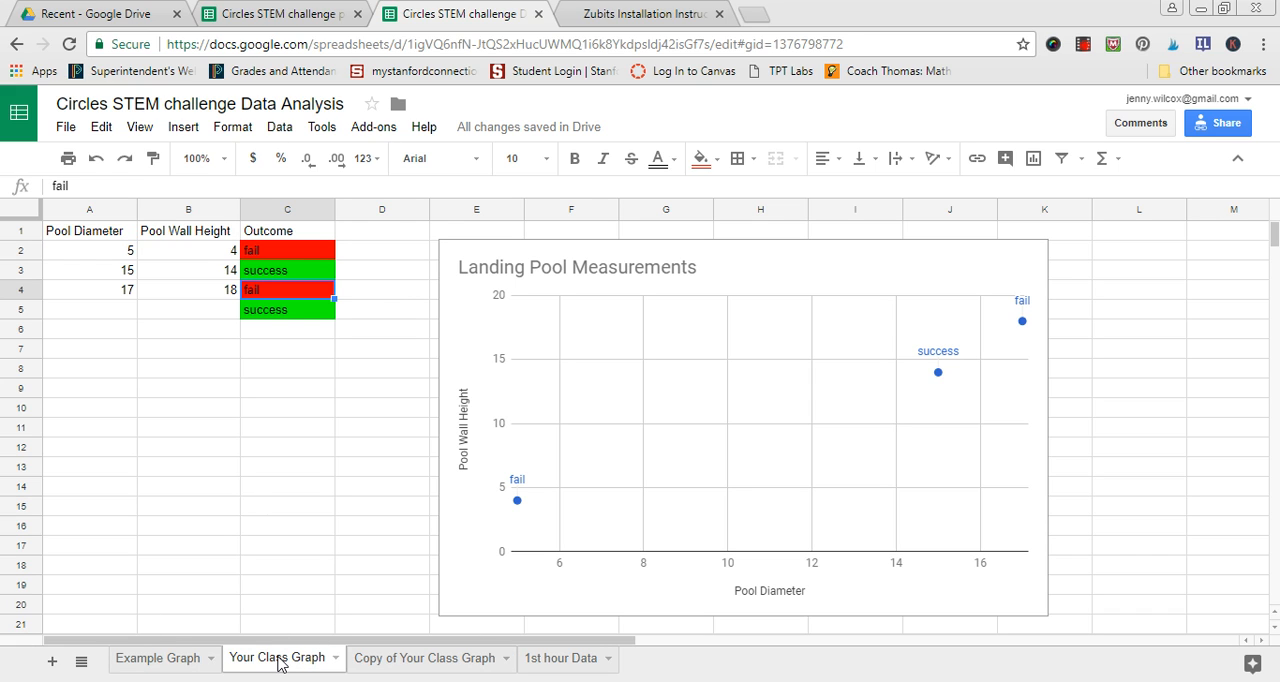
left_click(360, 660)
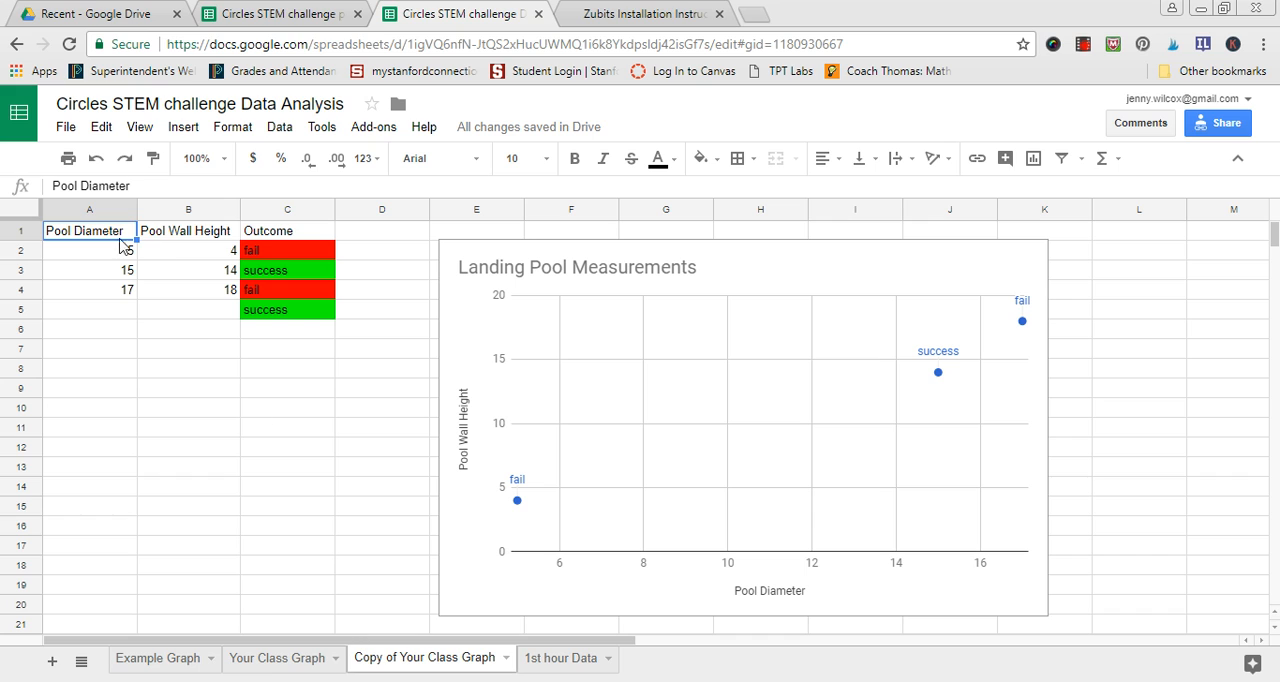
- Clear the diameters, wall heights and outcomes from A2:C6 of the copied class graph sheet
left_click_drag(125, 252, 318, 333)
key("Delete")
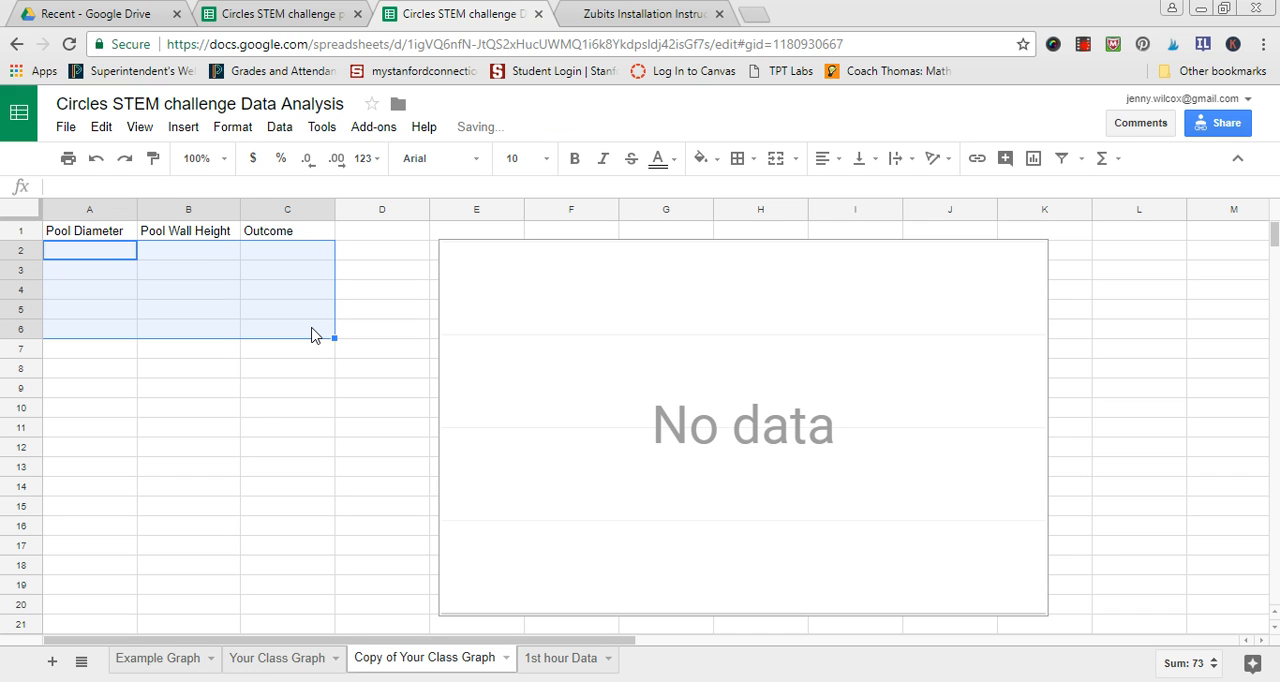
left_click(303, 370)
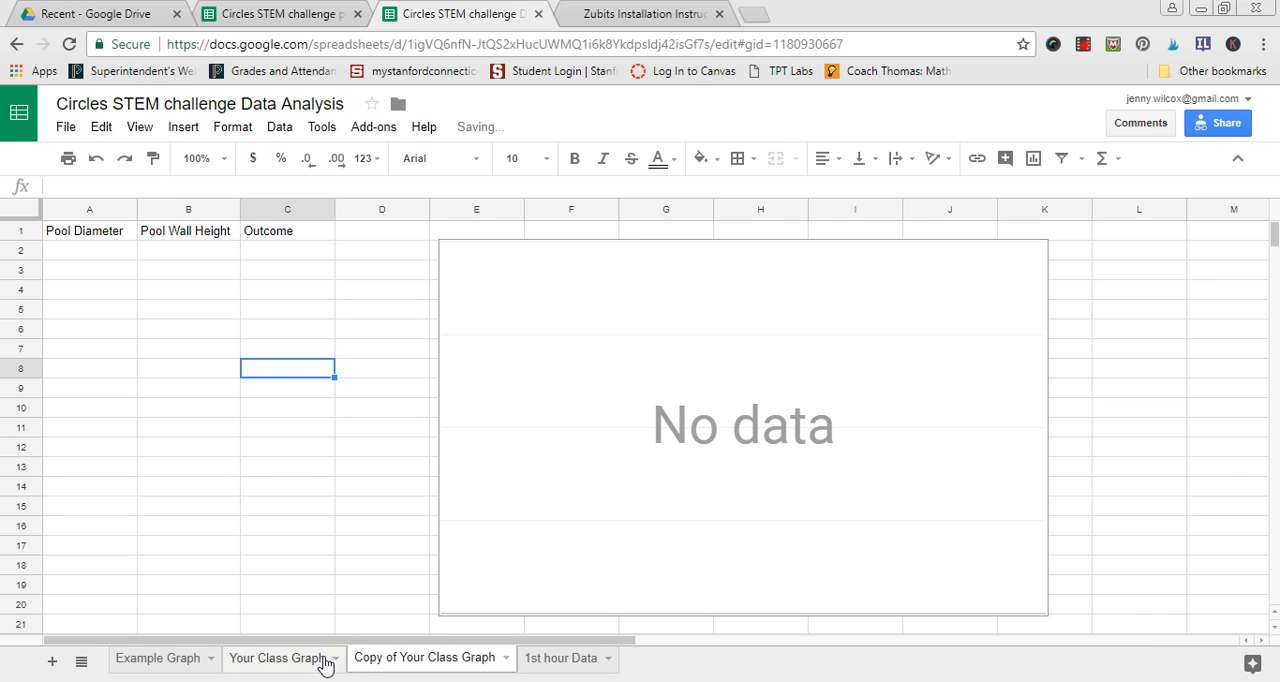
- Rename the copied class graph sheet as "2nd hour Data"
double_click(380, 665)
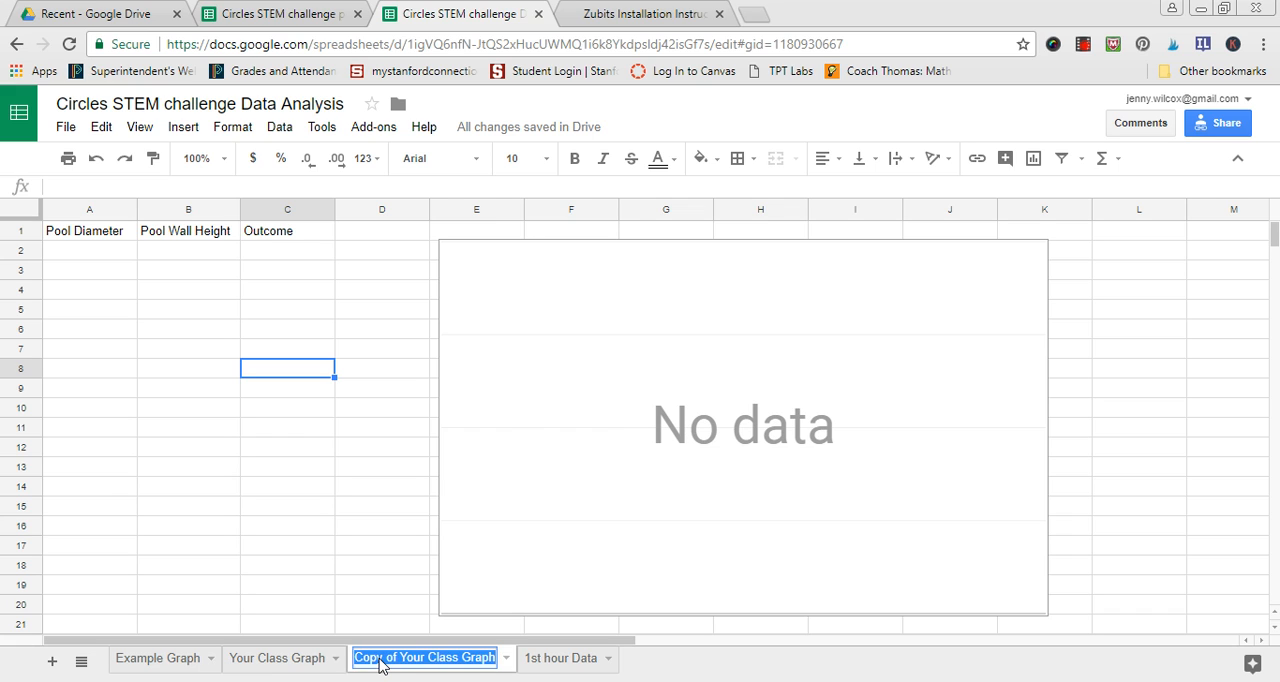
type("2nd hour")
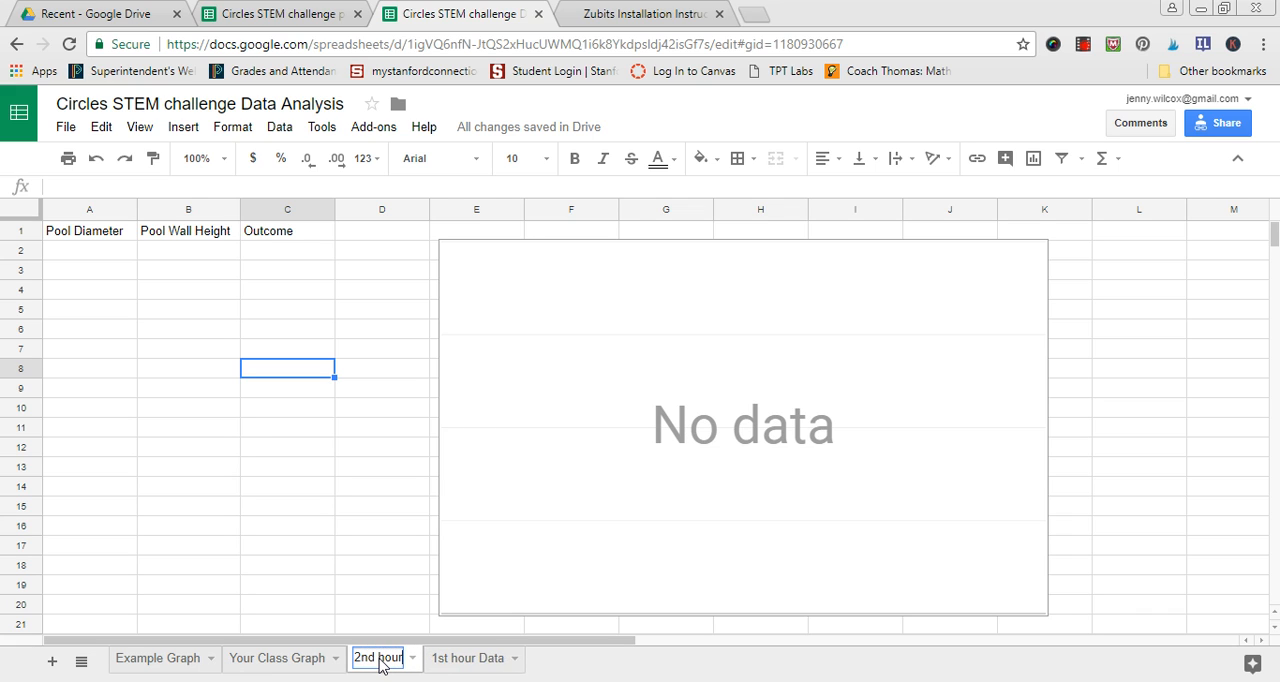
type(" Data")
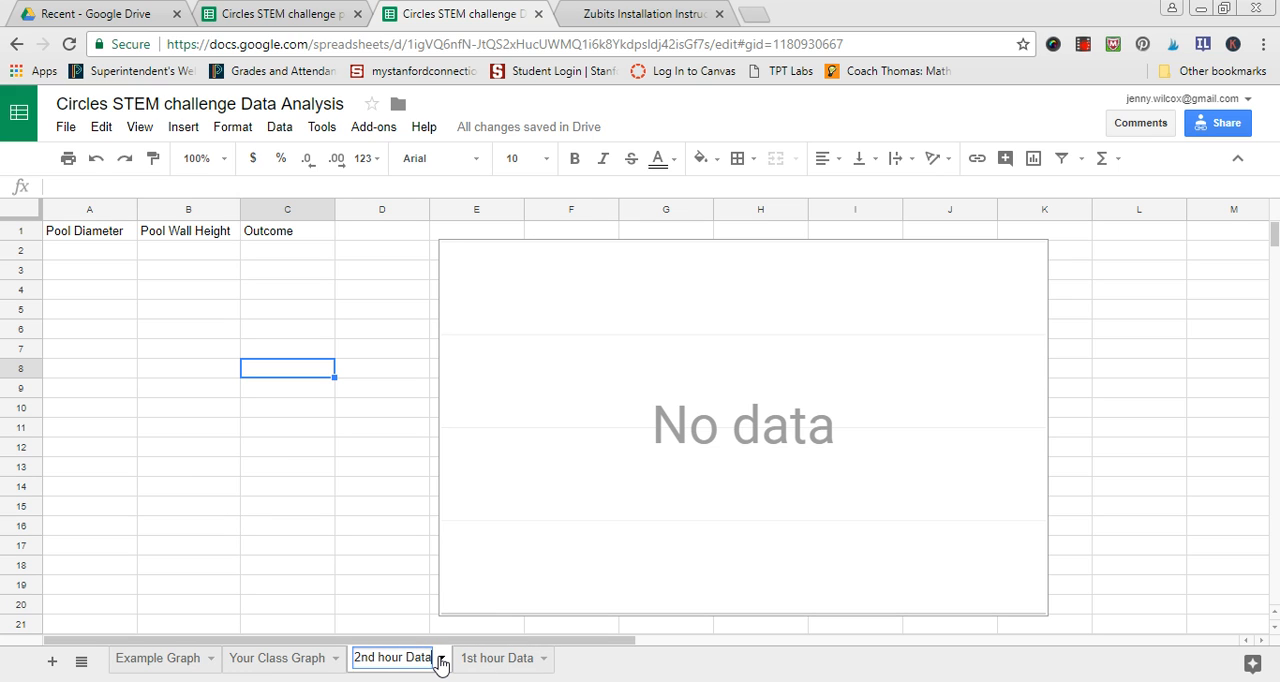
key("Return")
- Delete the 2nd hour Data sheet from the spreadsheet
left_click(440, 660)
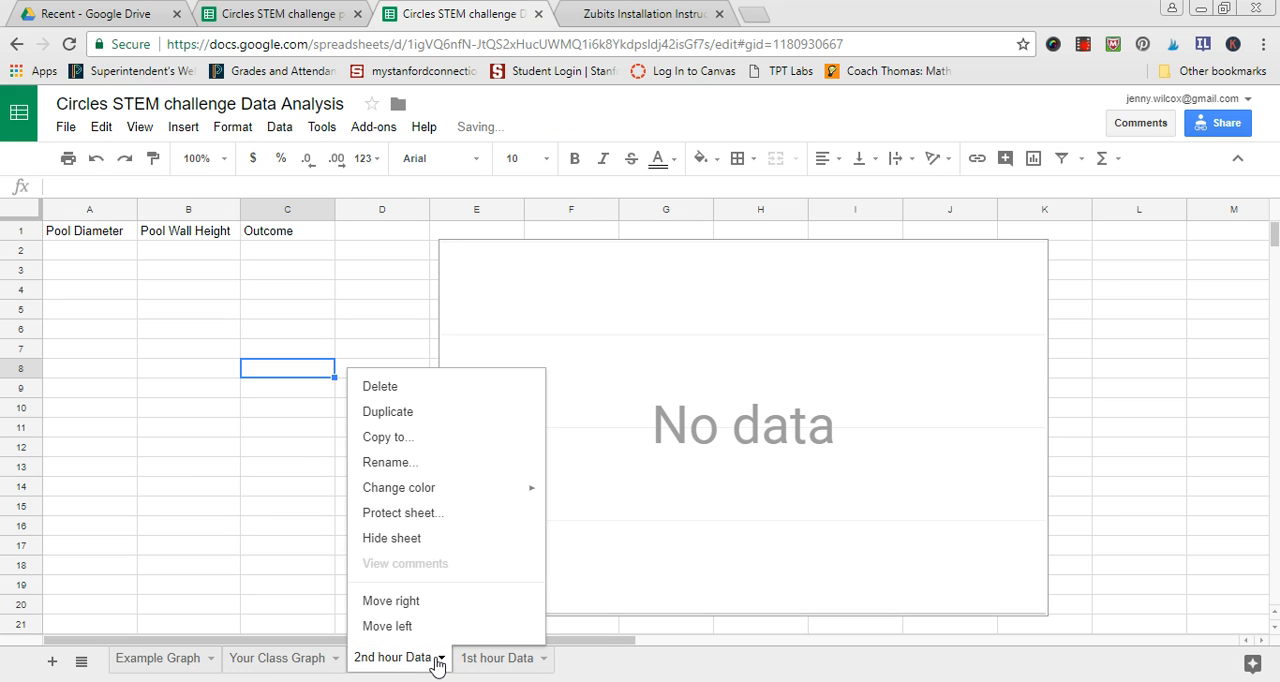
left_click(389, 385)
left_click(440, 420)
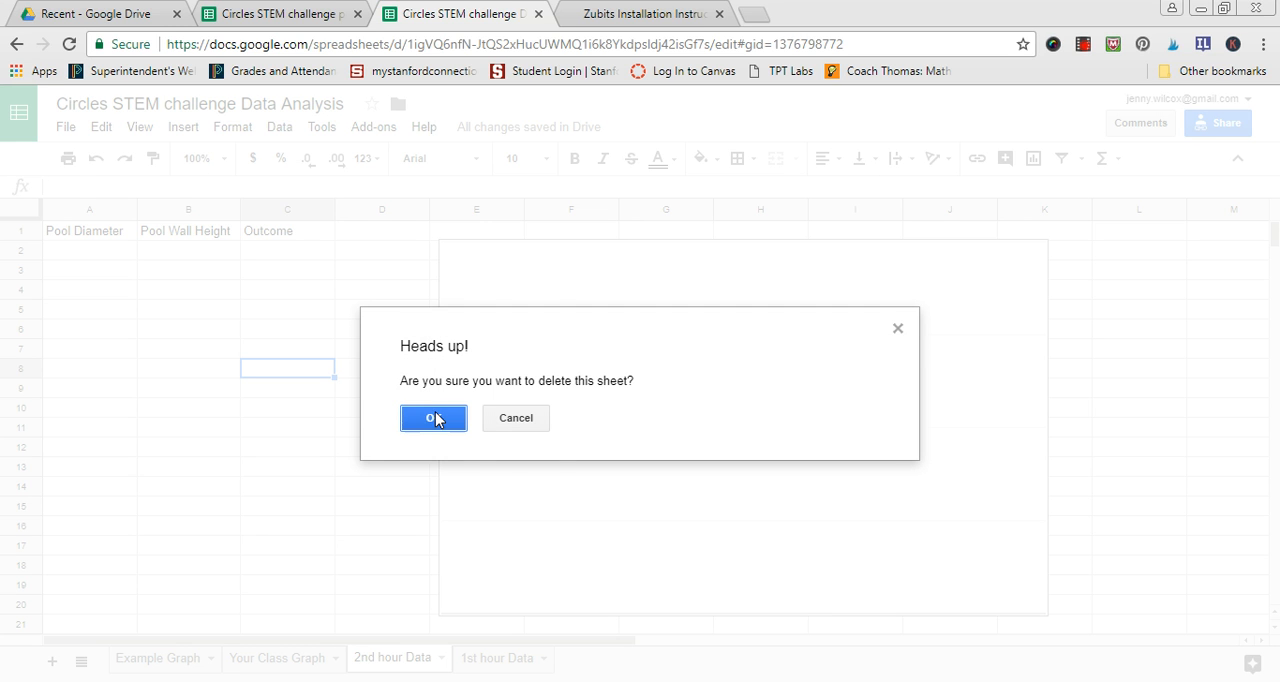